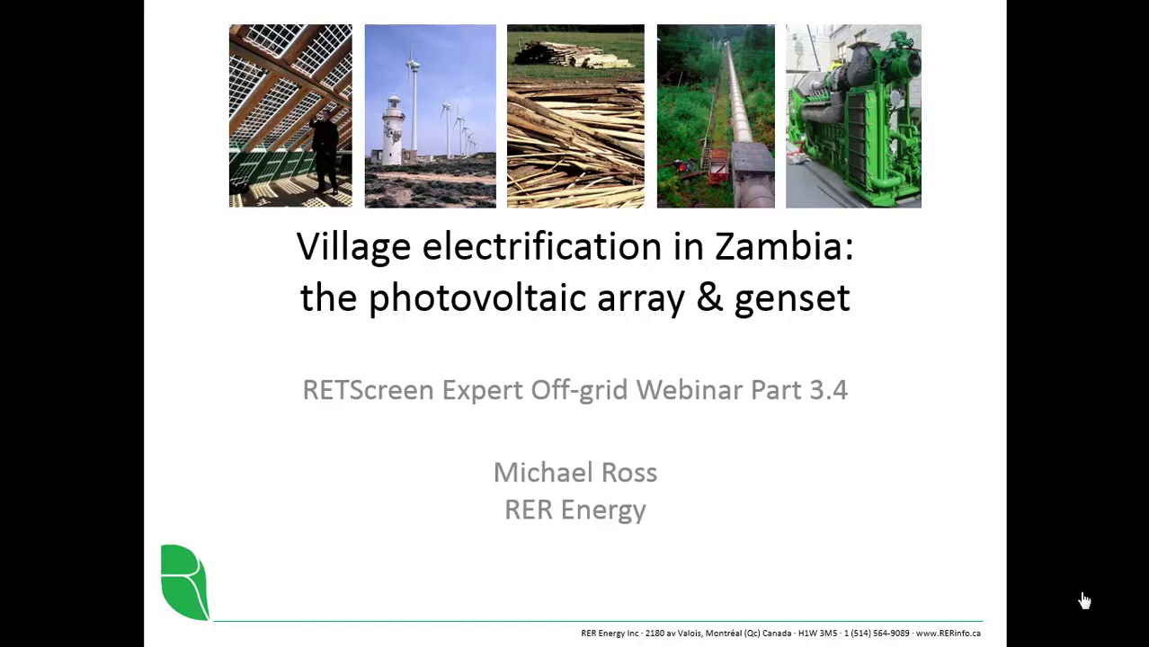
Advance the slideshow to the 'Proposed case PV & genset' diagram slide.
left_click(898, 372)
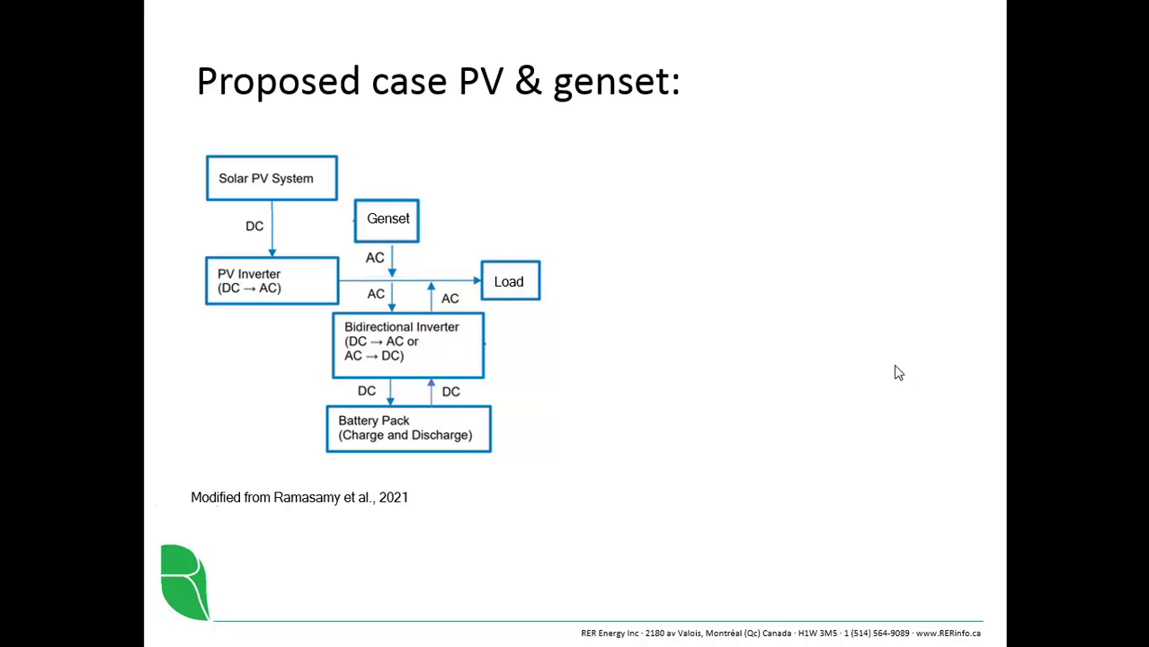
Reveal the base load power system bullet list beside the diagram.
left_click(898, 373)
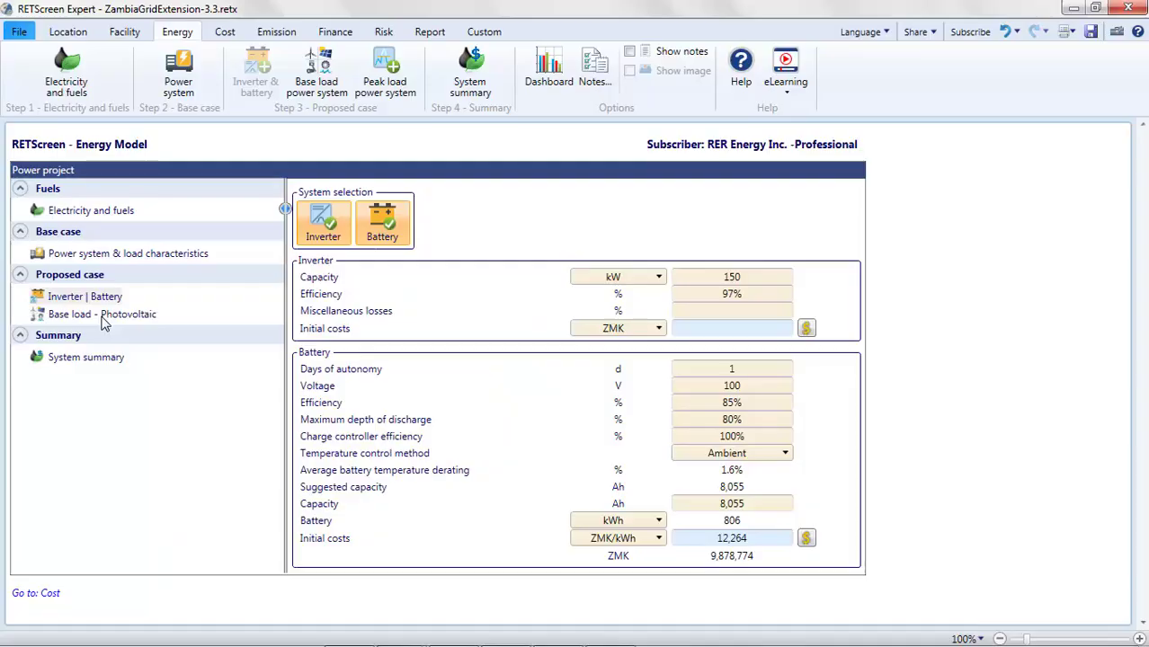
Review the Base load - Photovoltaic page, then check the Mumbwa site's climate data.
left_click(102, 317)
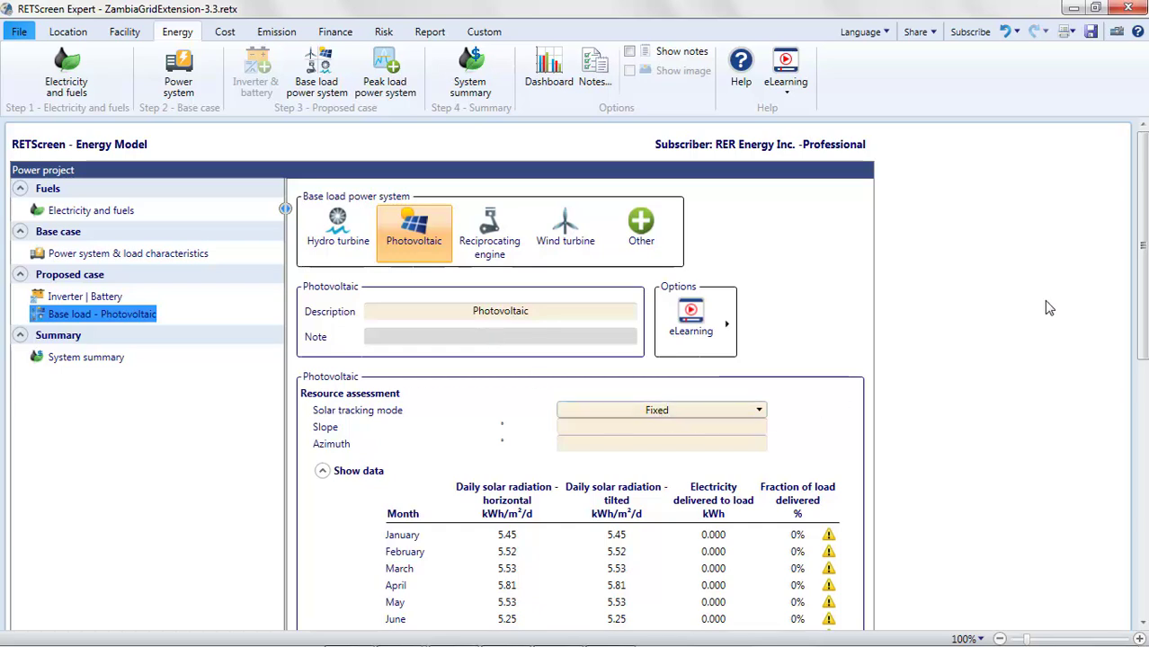
scroll(1144, 322, "down", 1)
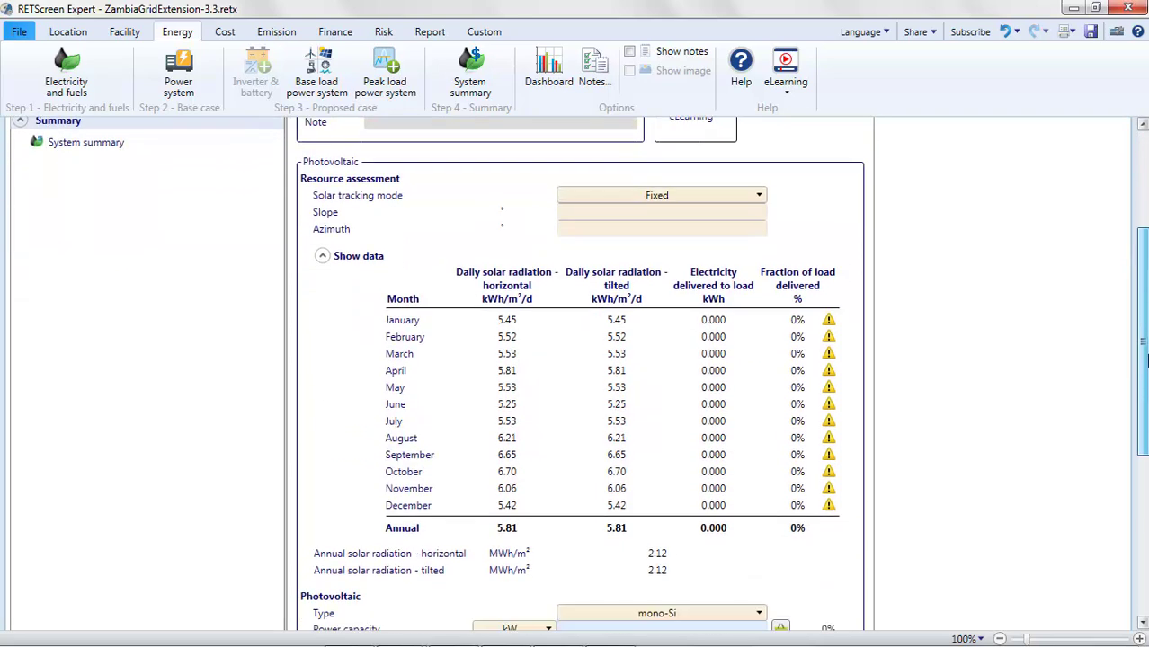
left_click_drag(1146, 360, 1146, 358)
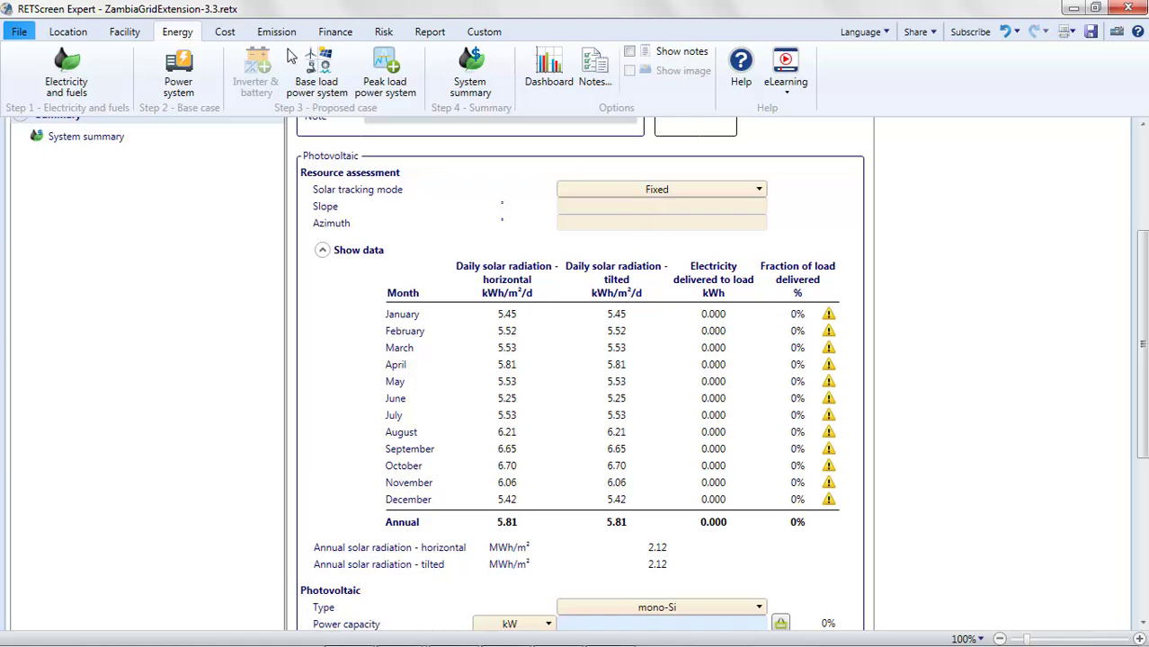
left_click(68, 32)
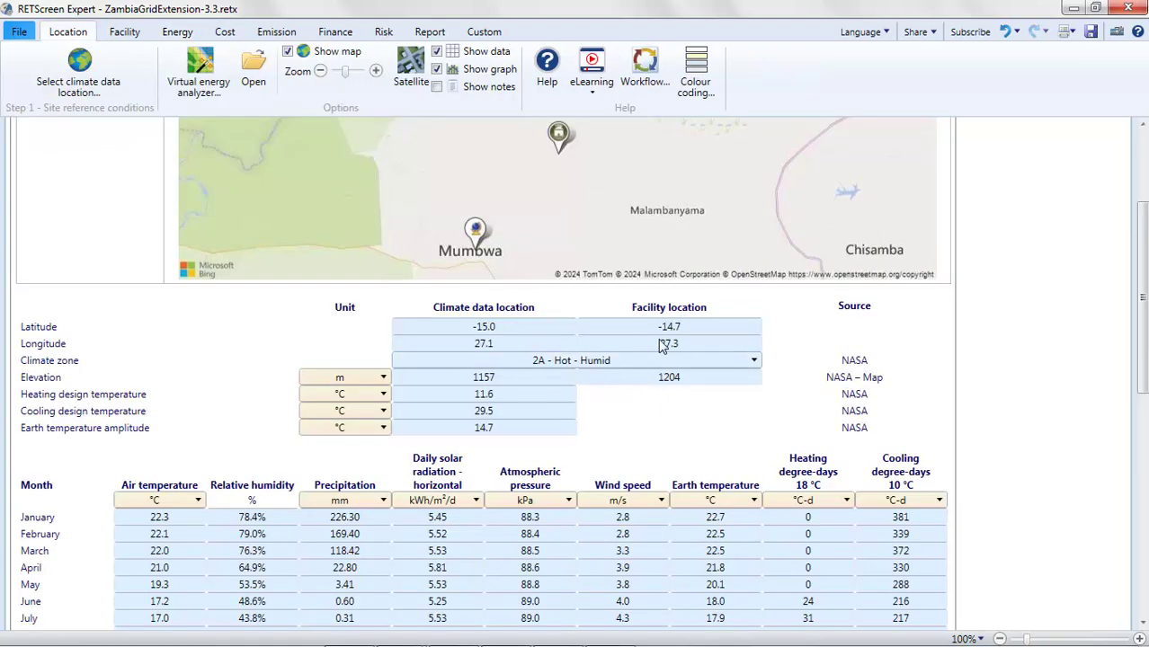
Read the Azimuth help topic and its solar collector azimuth example.
left_click(188, 35)
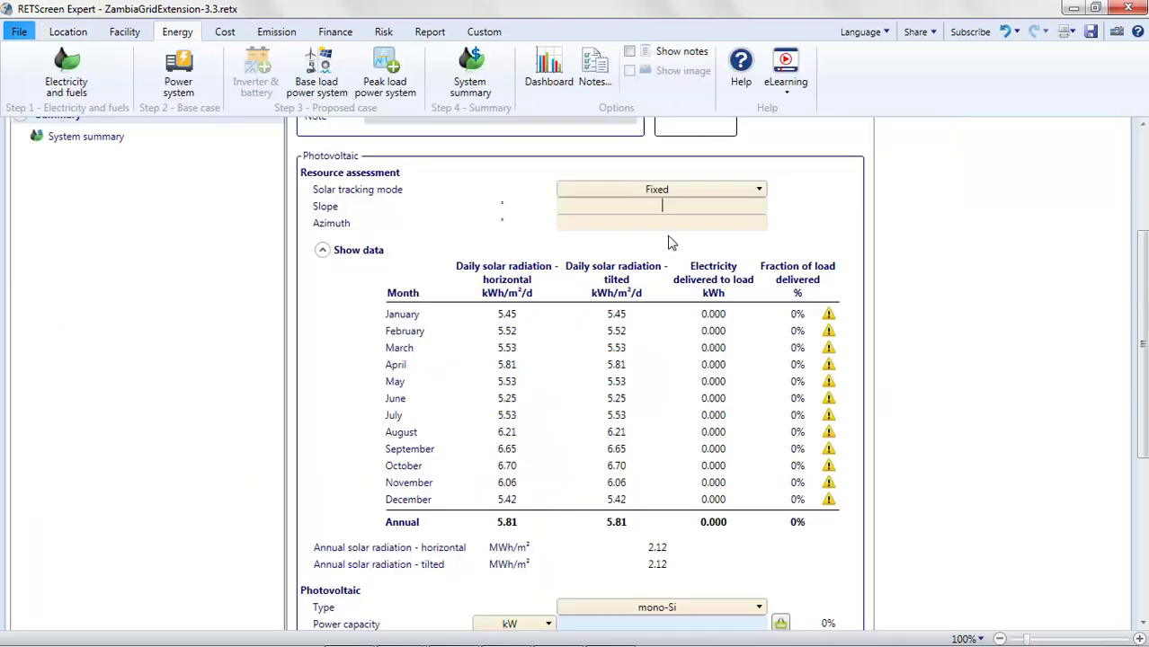
left_click(331, 225)
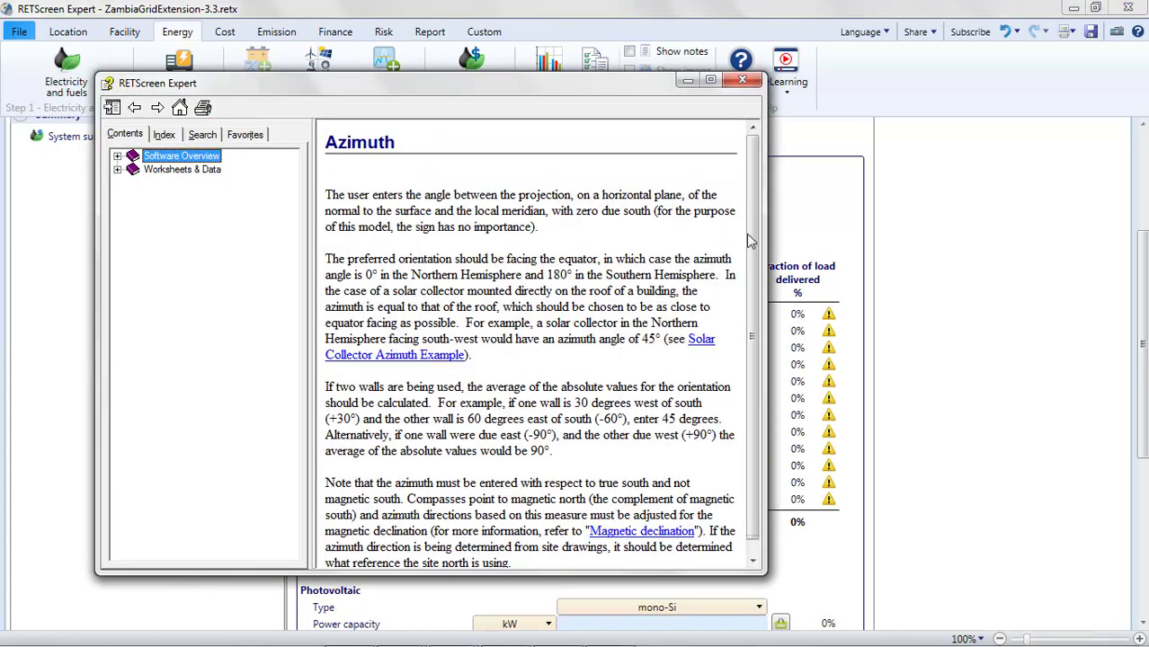
left_click(376, 359)
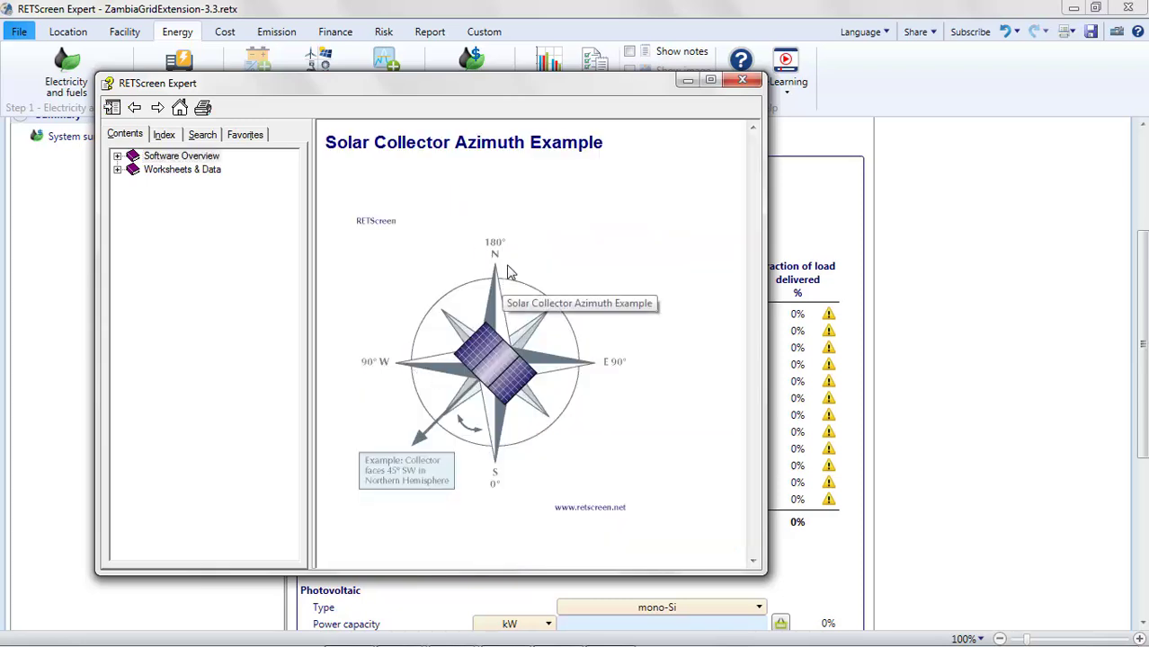
left_click(742, 80)
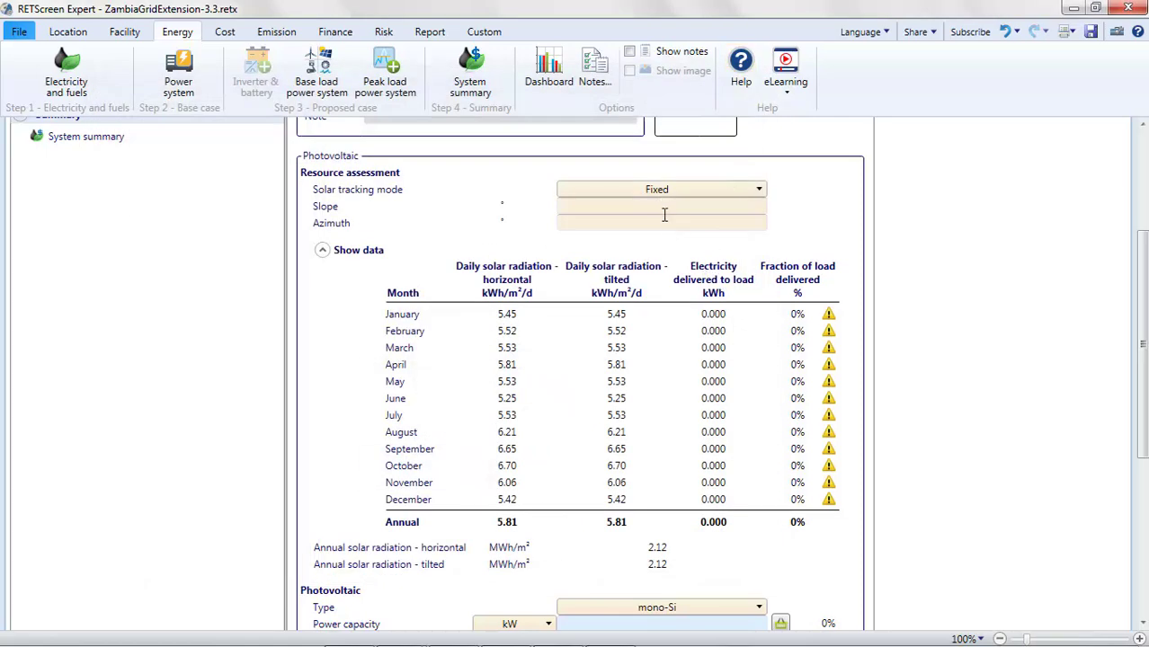
Set the PV array azimuth to 180° and recheck the site's latitude.
left_click(665, 226)
type("180")
key("Return")
left_click(69, 31)
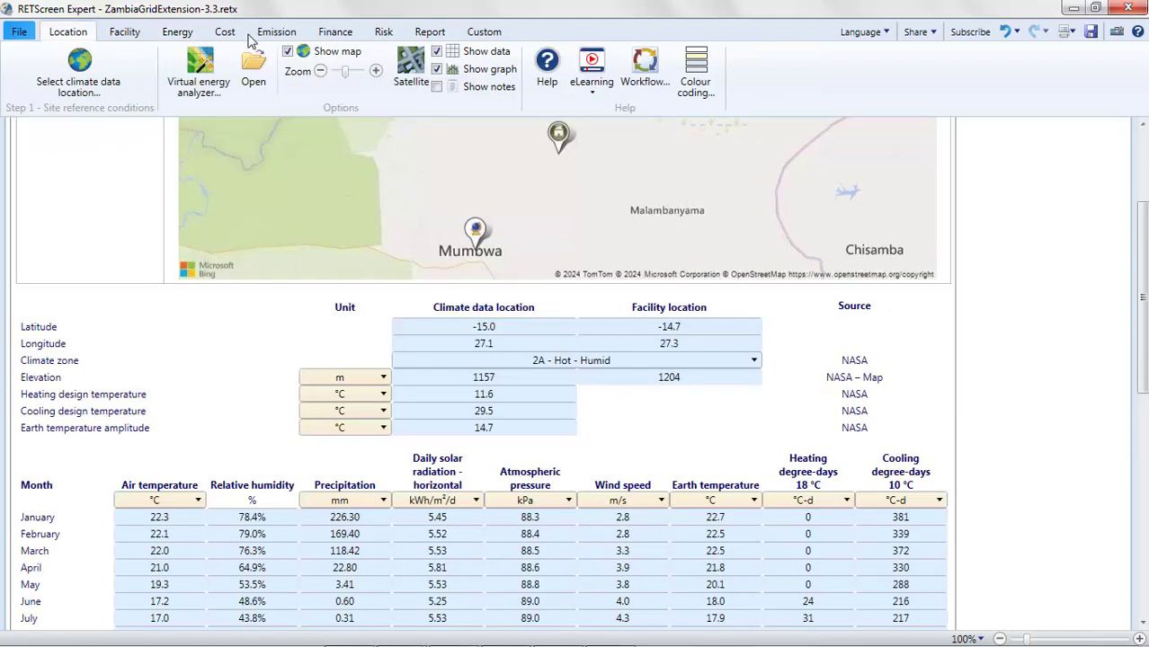
Tilt the PV array to a 15° slope, consulting the Slope help topic.
left_click(177, 33)
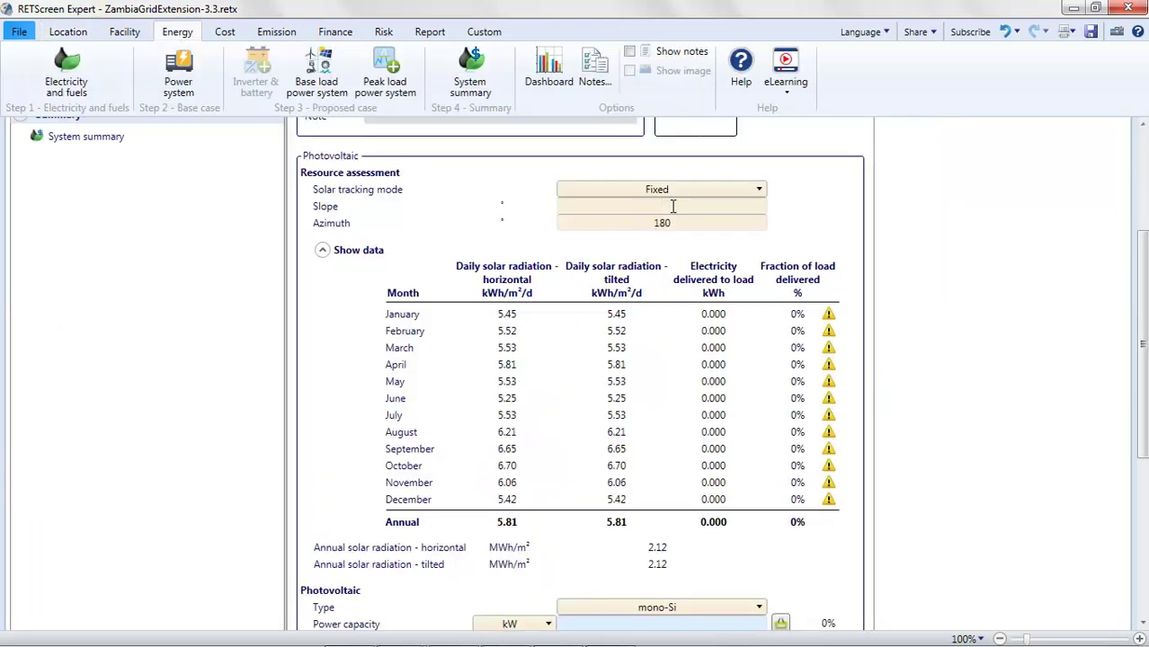
type("15")
left_click(319, 208)
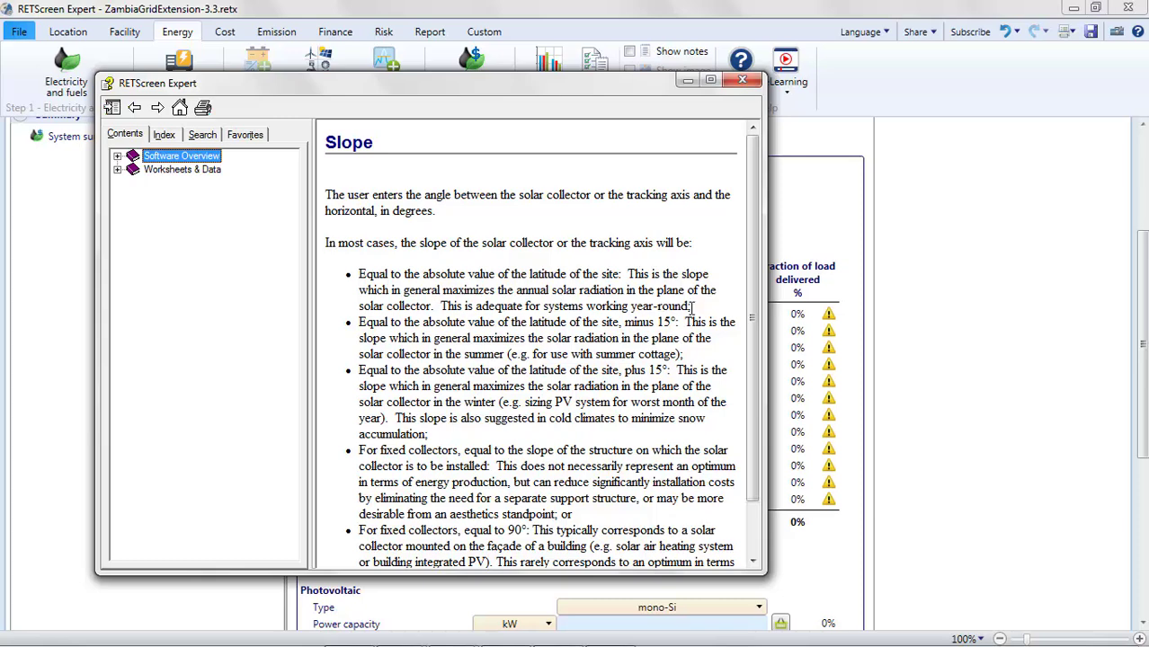
left_click(742, 82)
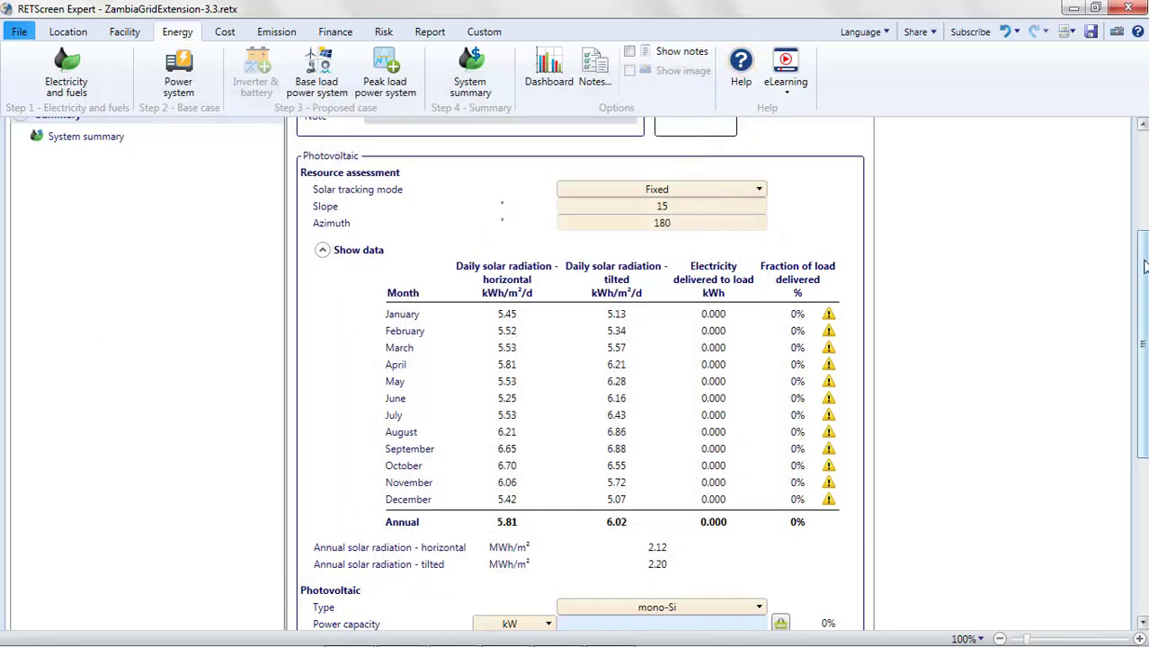
Choose poly-Si as the PV module type with 20% efficiency.
left_click_drag(1144, 270, 1146, 339)
left_click(714, 418)
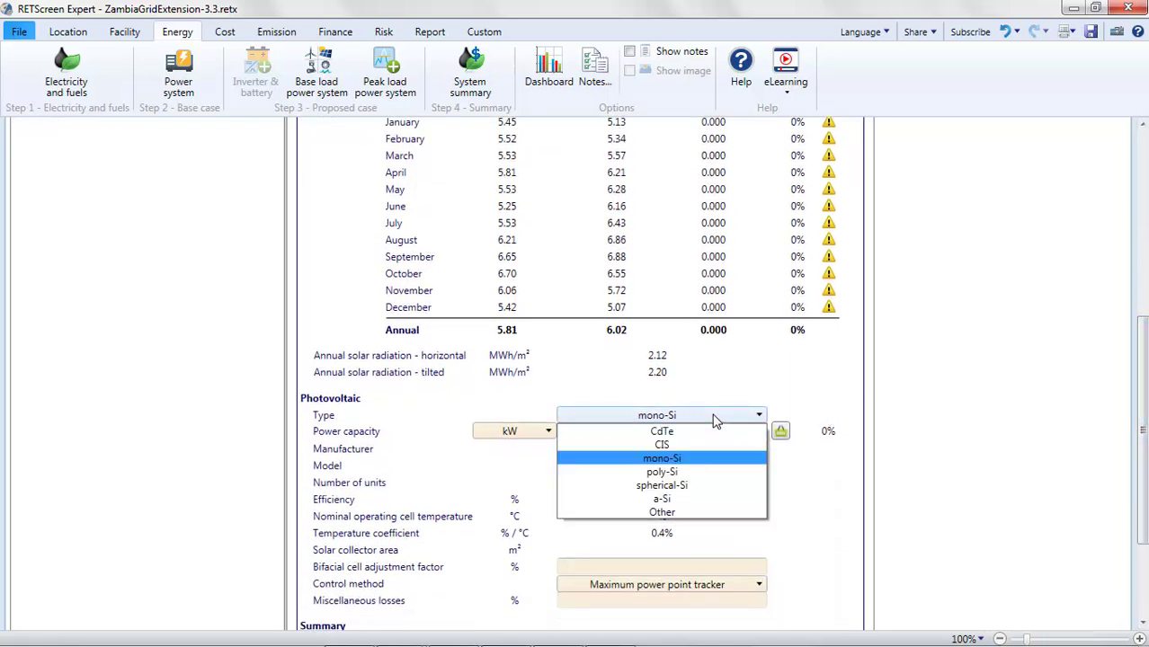
left_click(690, 472)
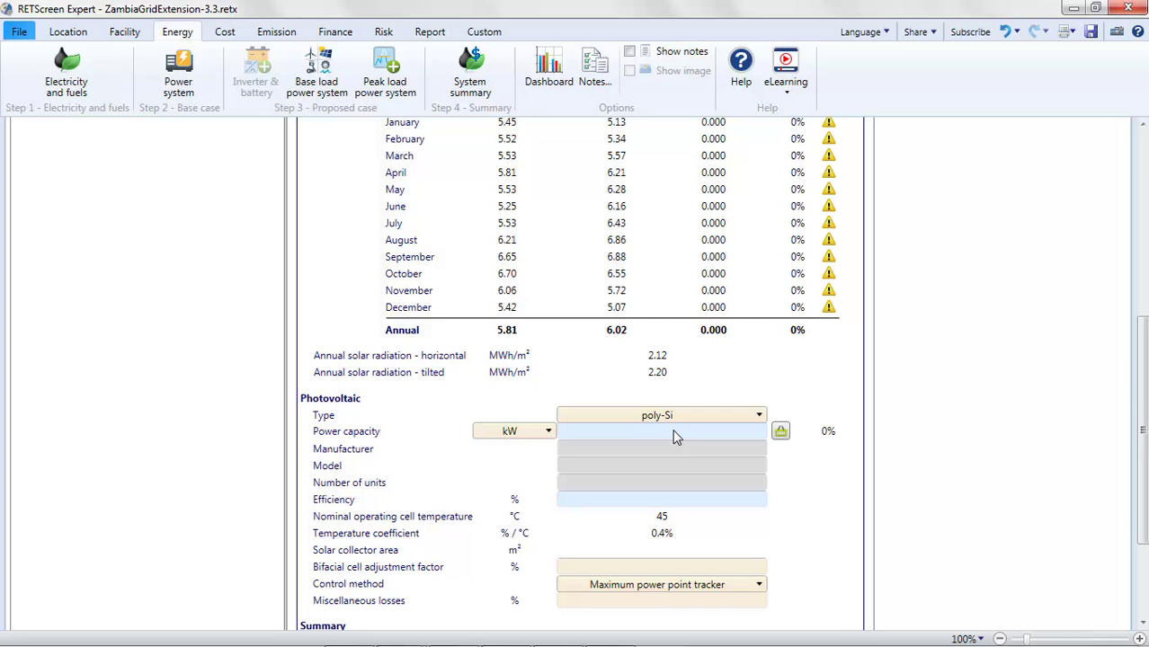
left_click(663, 500)
type("20")
key("Return")
Set a 0% bifacial cell adjustment factor and 10% miscellaneous losses.
left_click(662, 567)
type("0")
key("Return")
left_click(668, 602)
type("10")
left_click(805, 581)
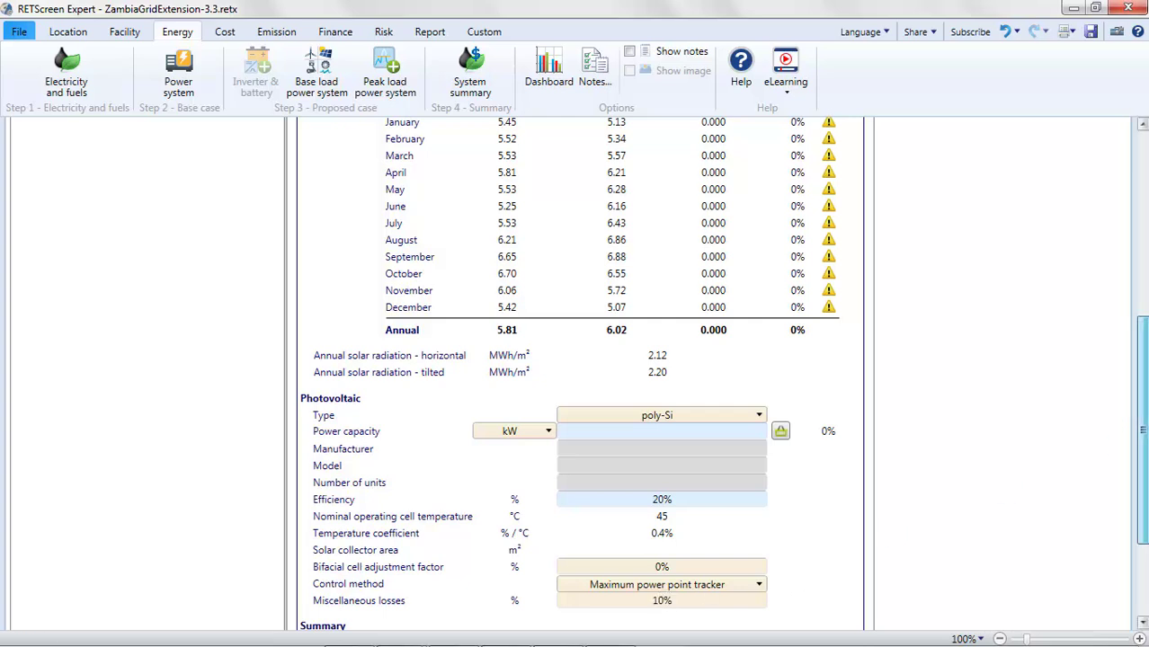
Set the PV power capacity to 150 kW, replacing an initial 100 kW entry, and review the summary.
scroll(580, 372, "down", 3)
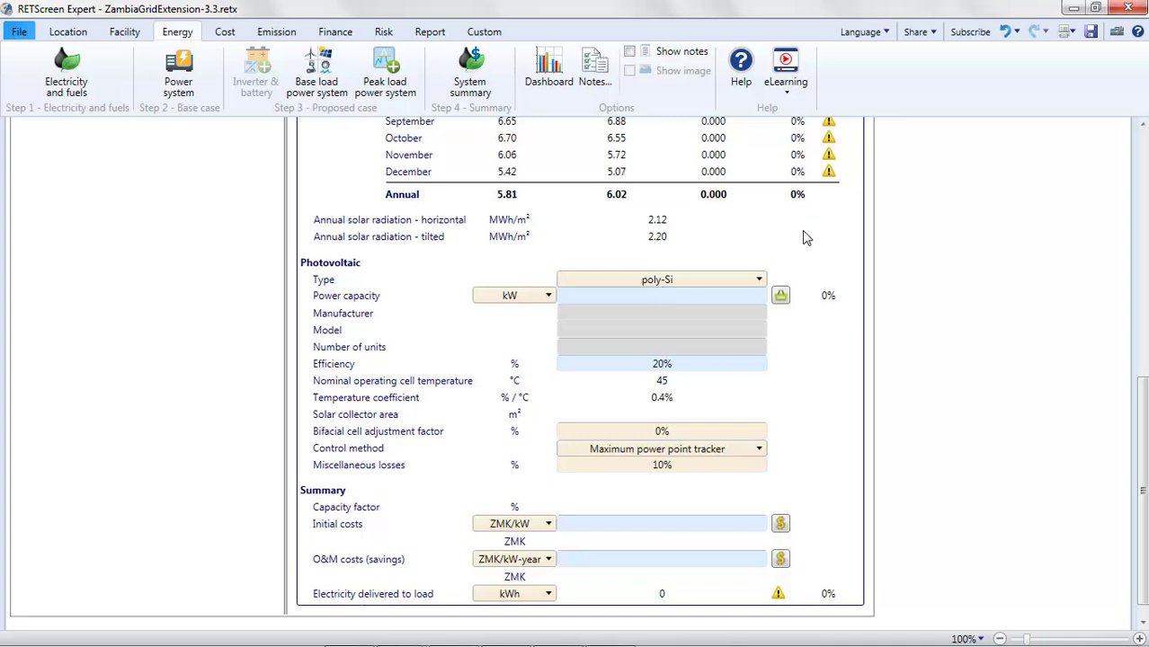
type("100")
key("Return")
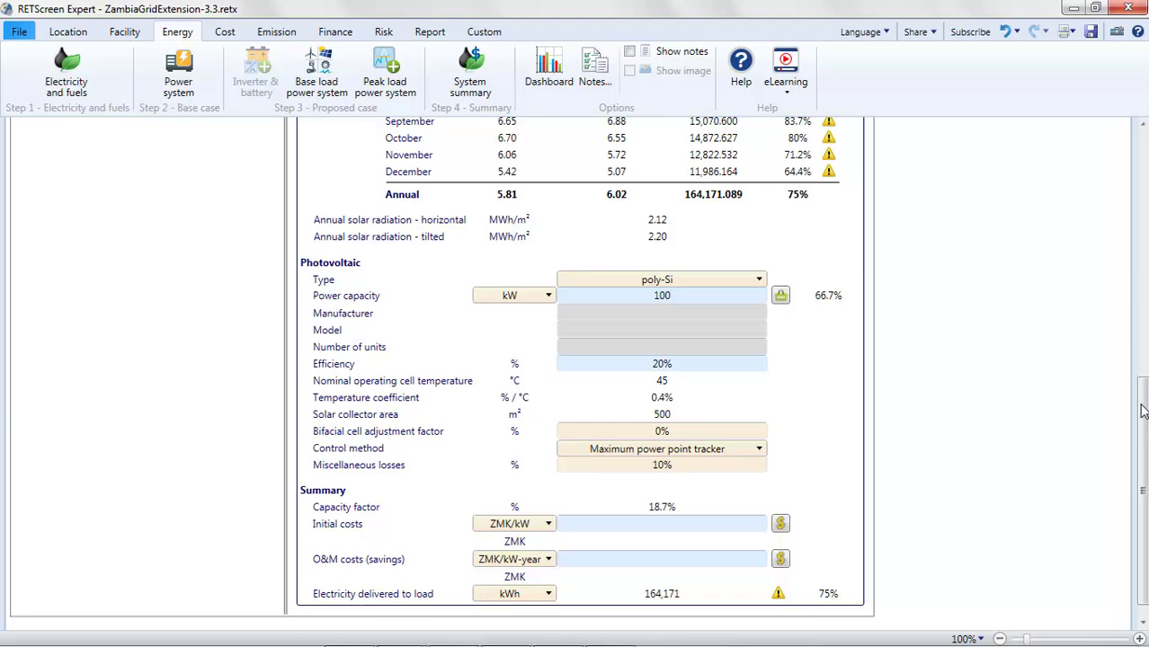
left_click_drag(1143, 422, 1142, 329)
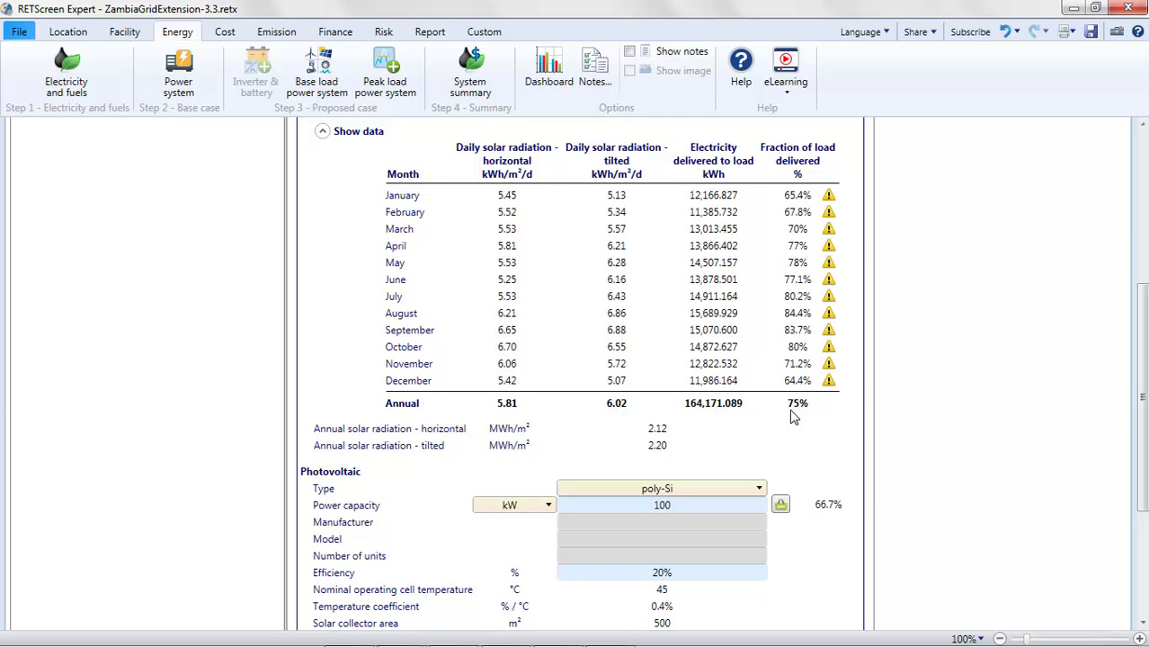
double_click(673, 506)
type("150")
left_click(827, 449)
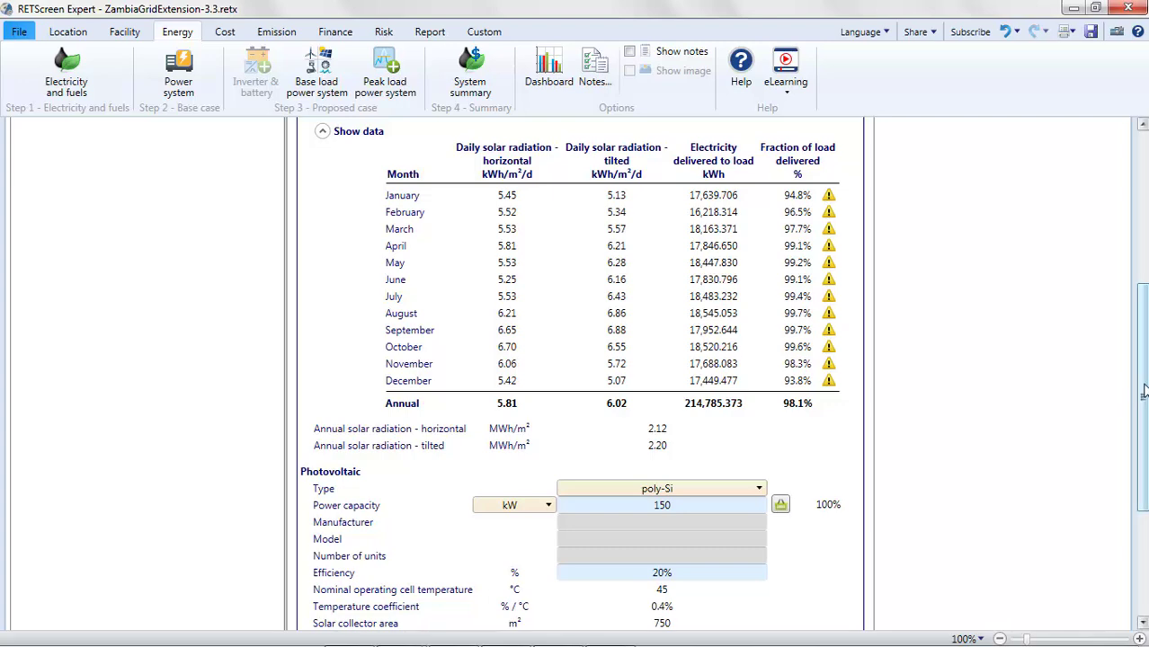
left_click_drag(1144, 391, 1144, 501)
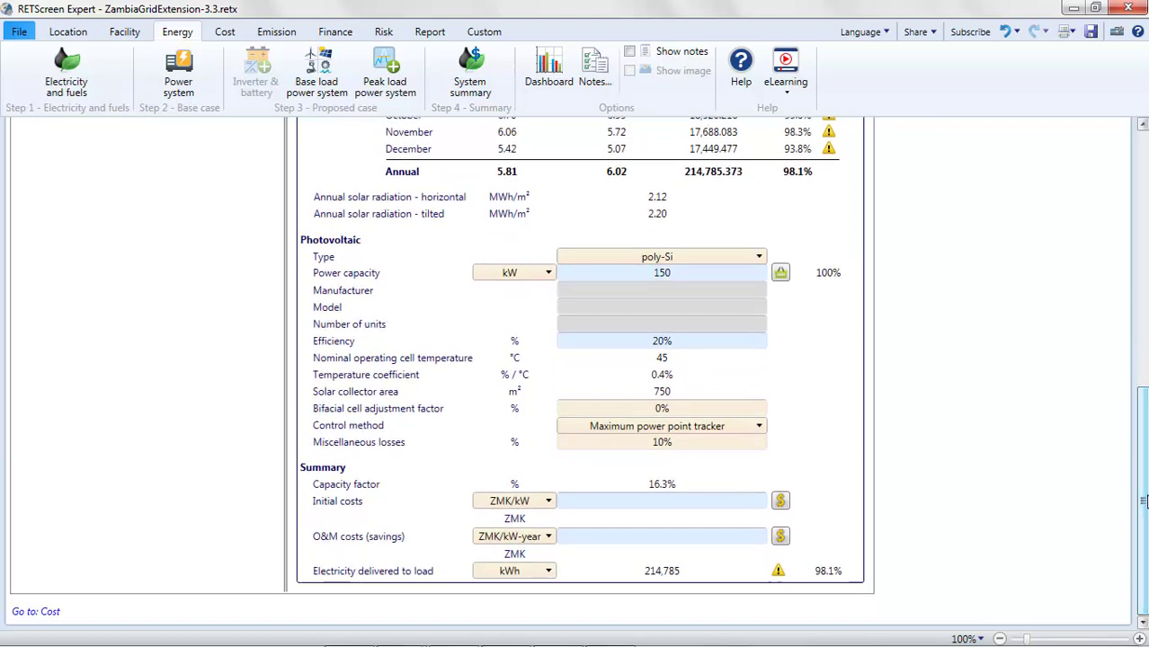
Fill the PV initial cost with the 35,849 ZMK/kW fixed 100 kW database value.
left_click(780, 502)
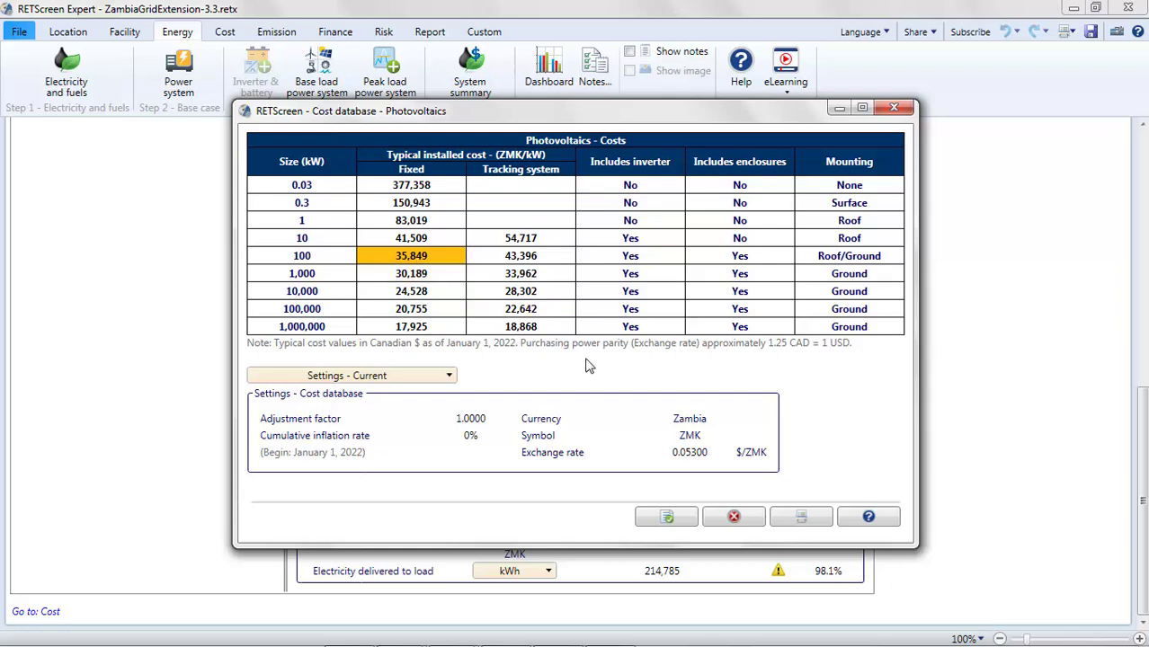
left_click(662, 517)
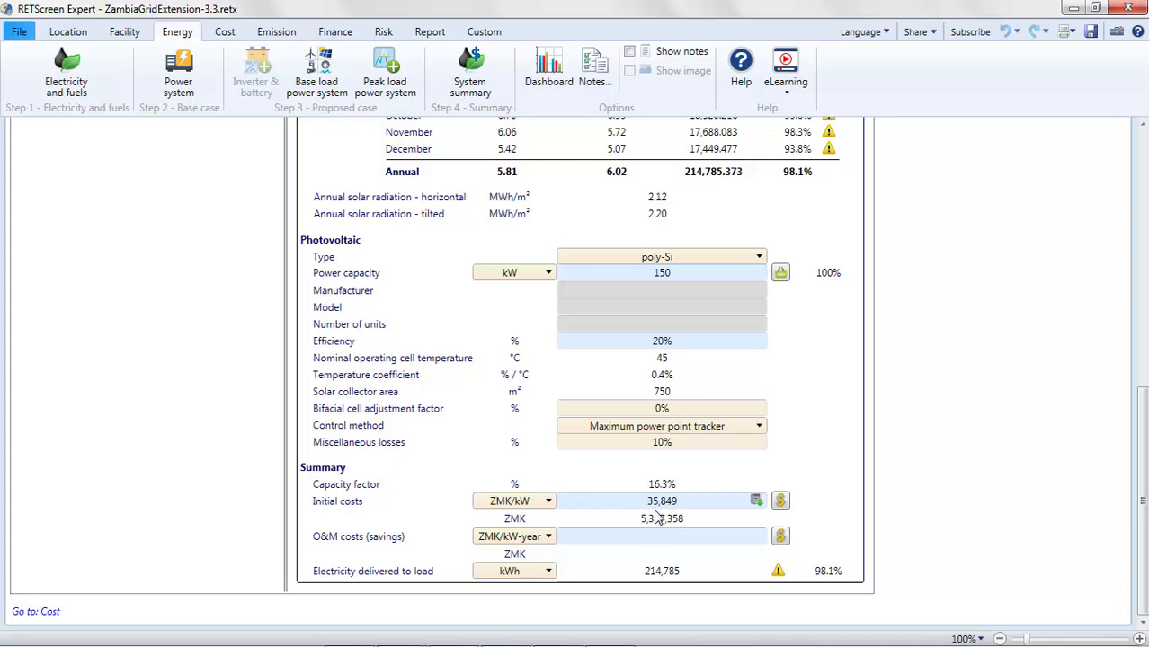
Copy the 35,849 ZMK/kW initial cost into the Base load - Photovoltaic unit cost on the Cost sheet.
left_click(648, 504)
double_click(646, 502)
key("ctrl+c")
left_click(225, 34)
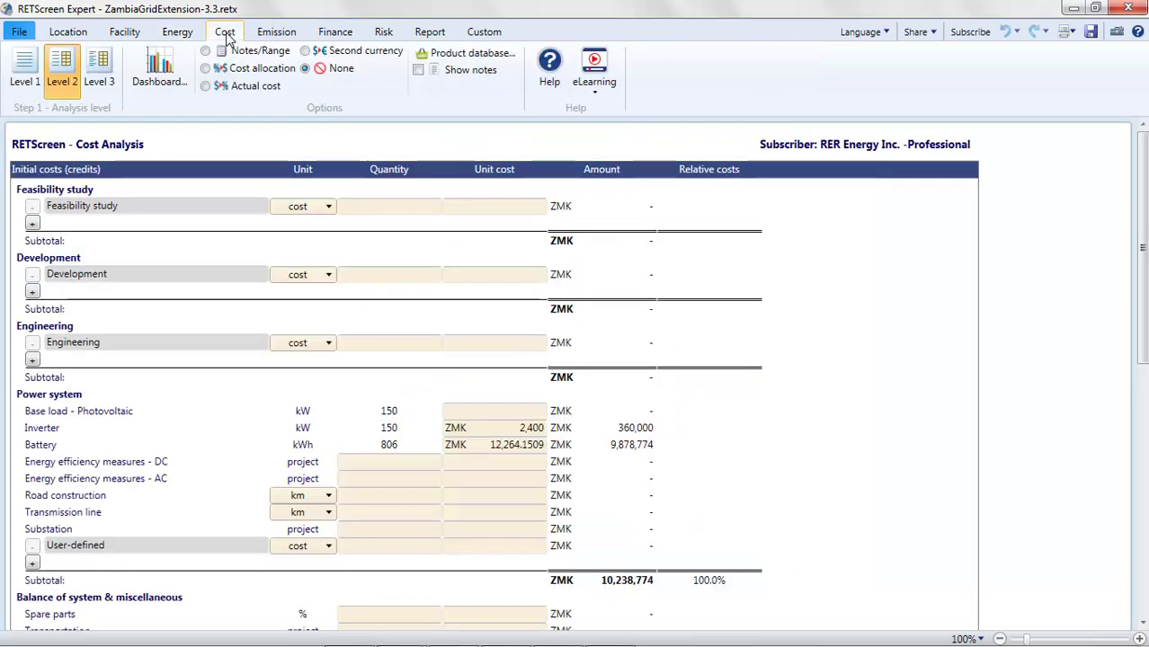
left_click(511, 412)
key("ctrl+v")
left_click(769, 441)
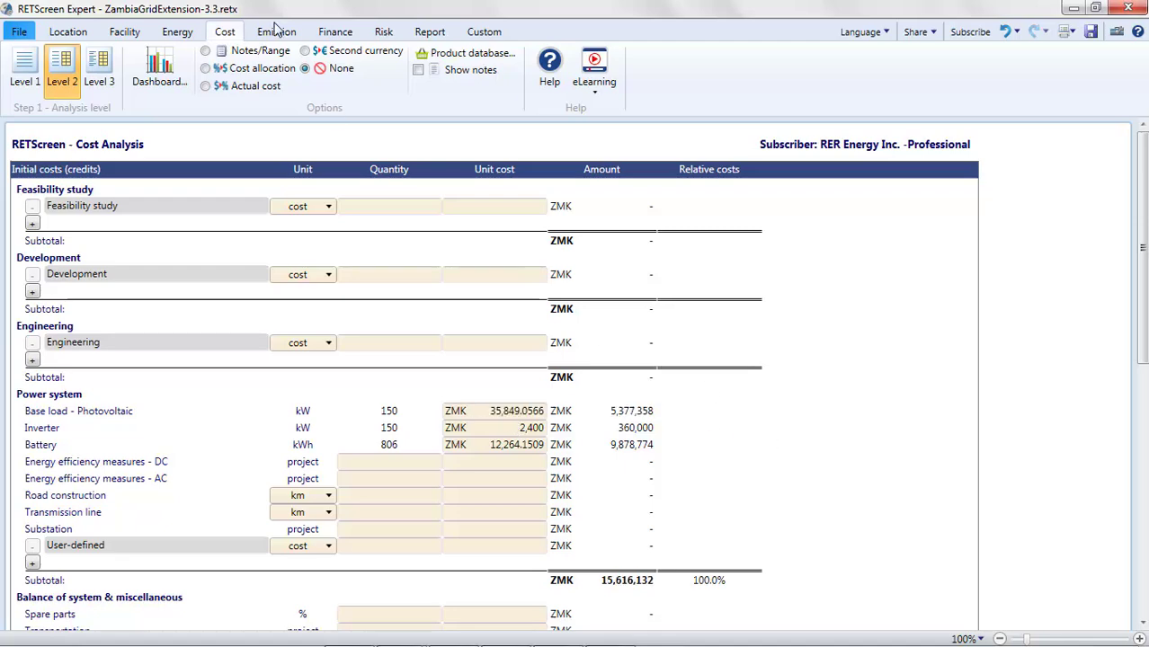
left_click(185, 33)
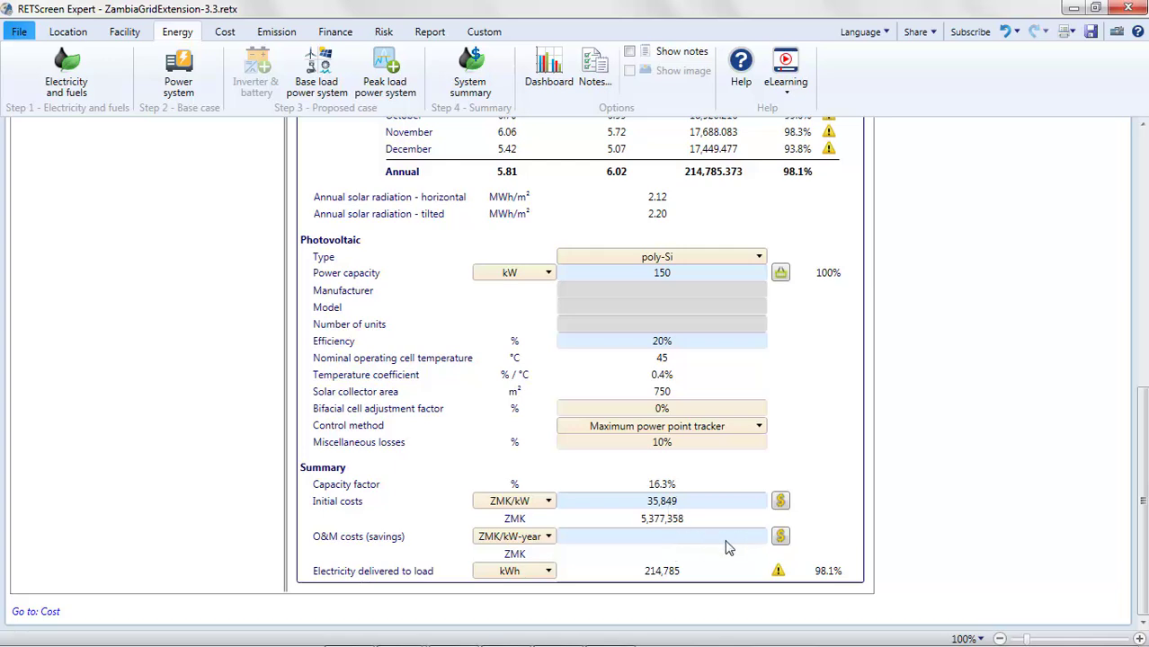
Paste the 472 ZMK/kW-year 100 kW photovoltaic O&M cost from the cost database.
left_click(781, 538)
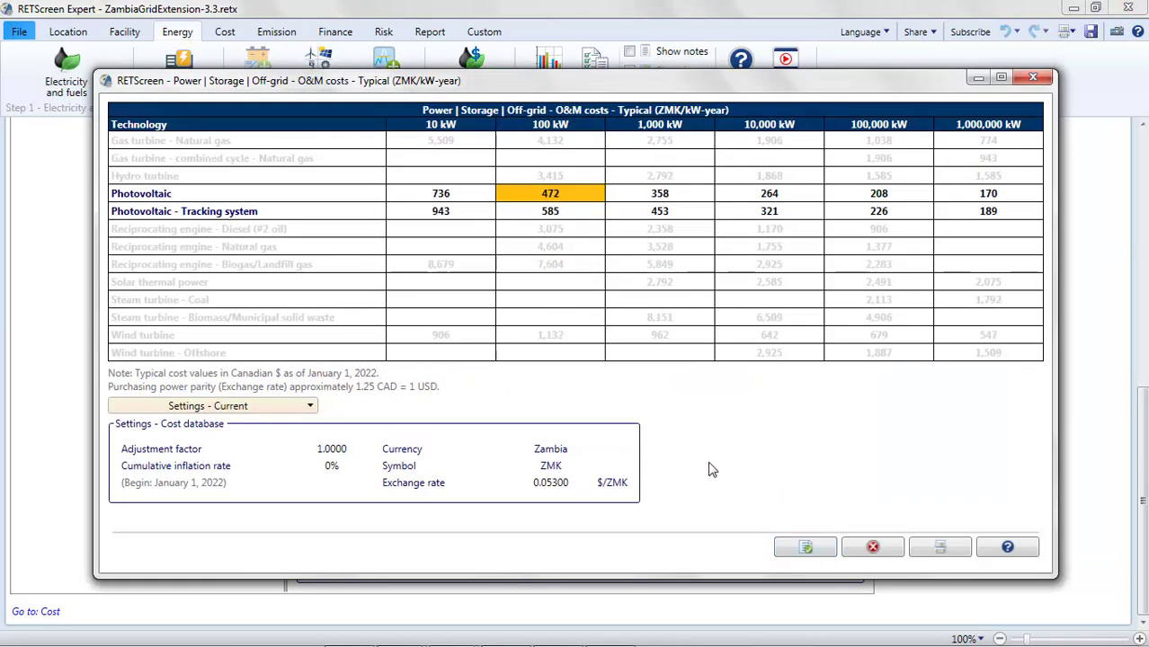
left_click(555, 202)
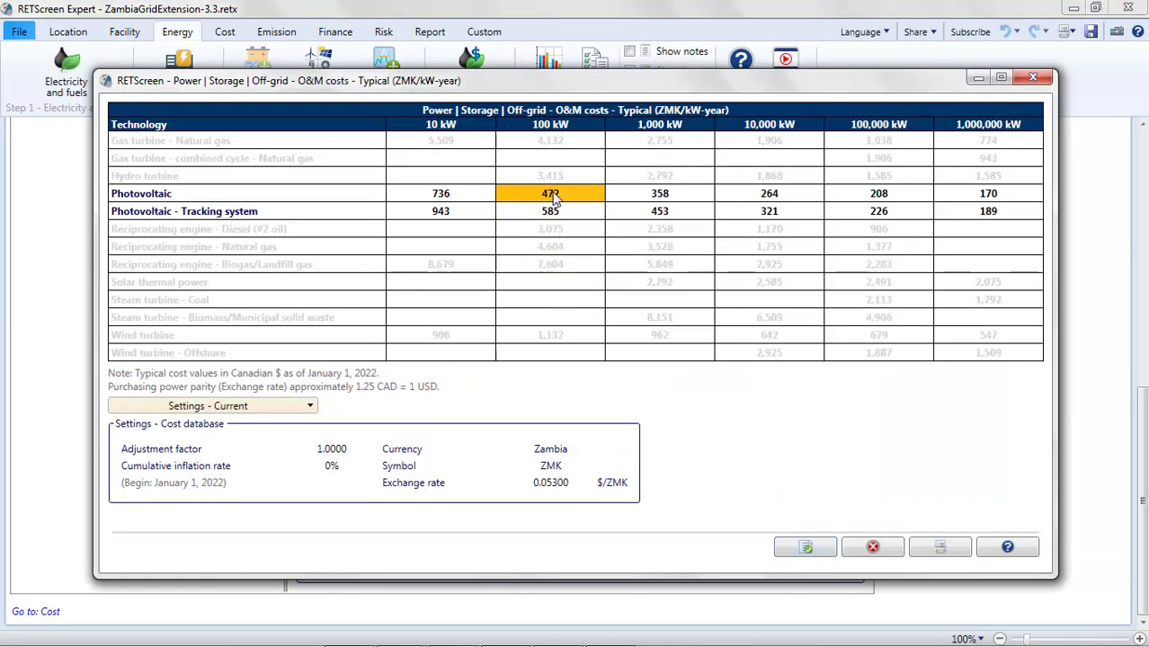
left_click(819, 554)
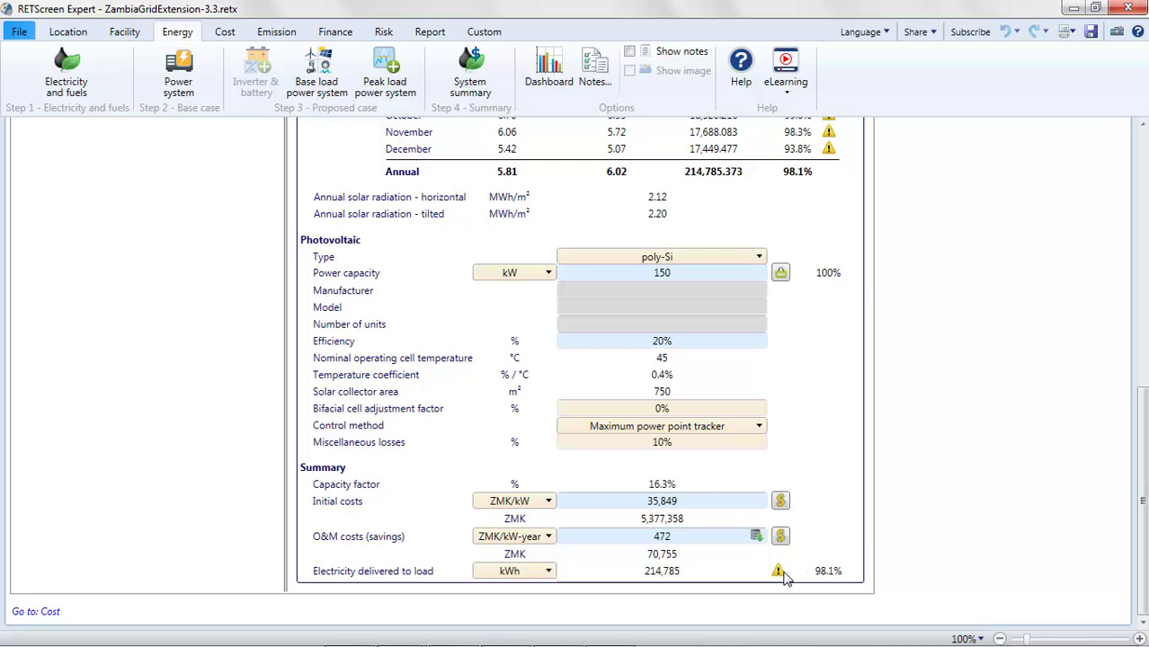
Add a peak load power system with 100% charger efficiency and 150 kW capacity.
mouse_move(781, 577)
left_click(378, 61)
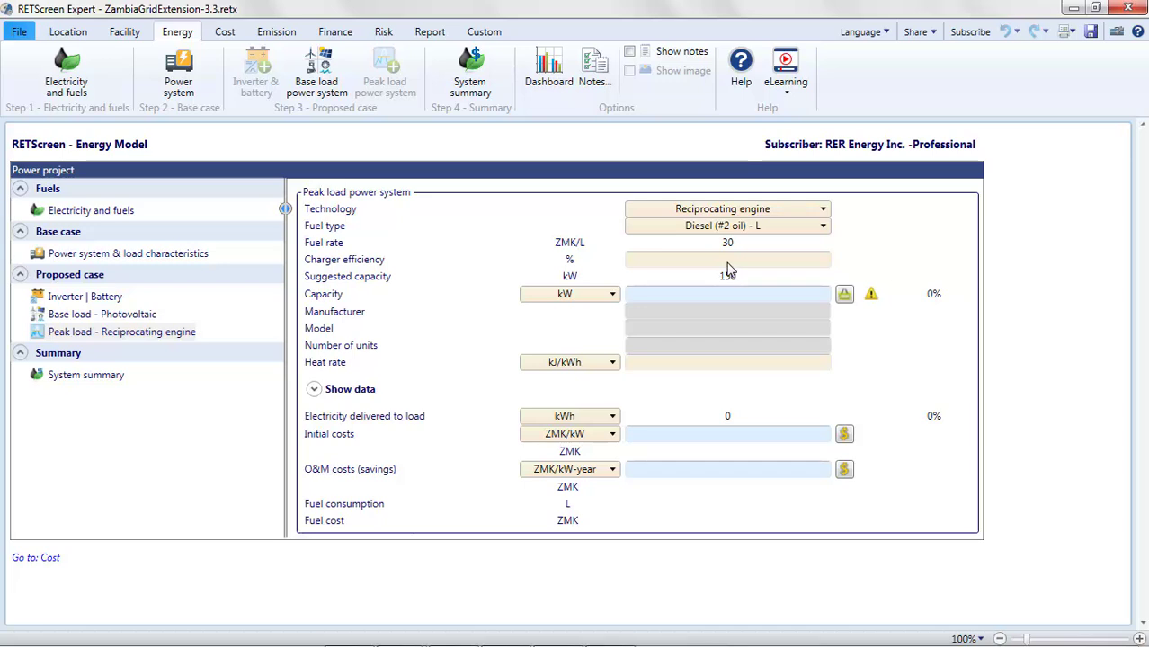
left_click(728, 260)
type("100")
key("Return")
left_click(744, 293)
type("150")
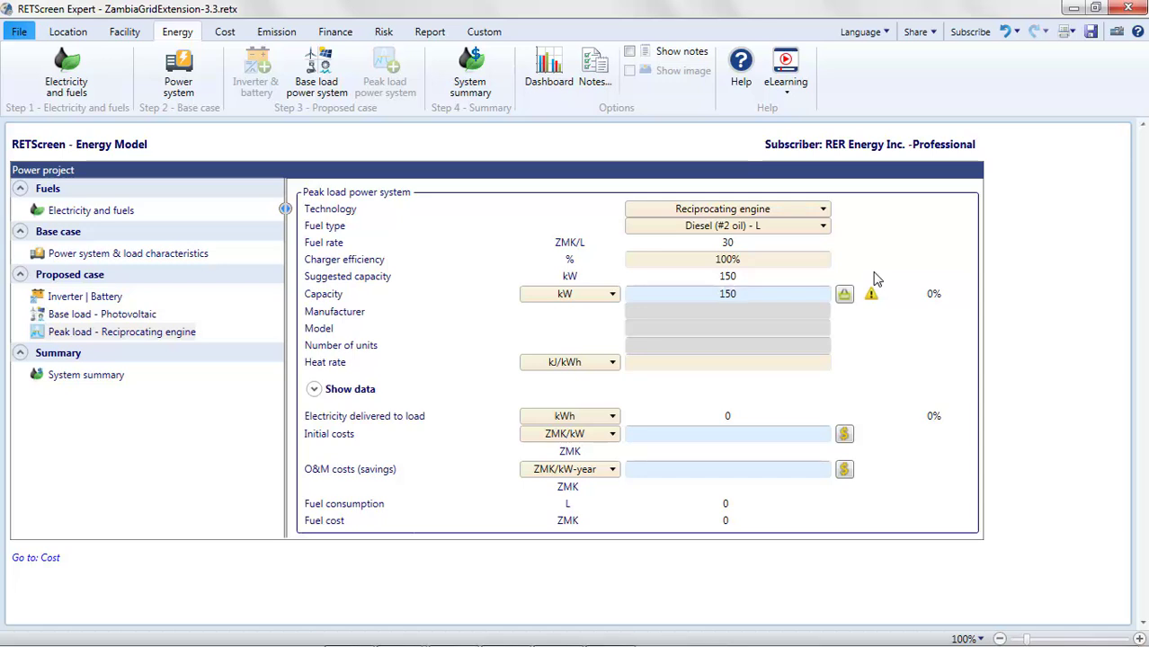
key("Return")
Check the reciprocating-engine LHV heat rate chart in help, then enter a 12000 kJ/kWh heat rate.
left_click(313, 364)
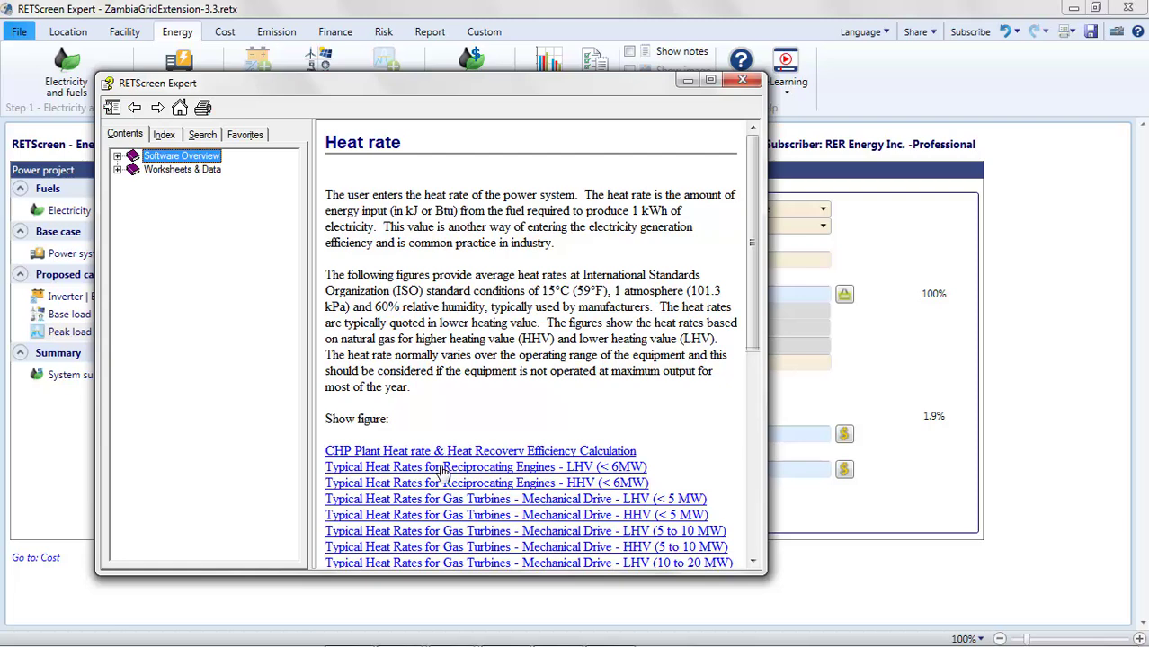
left_click(442, 468)
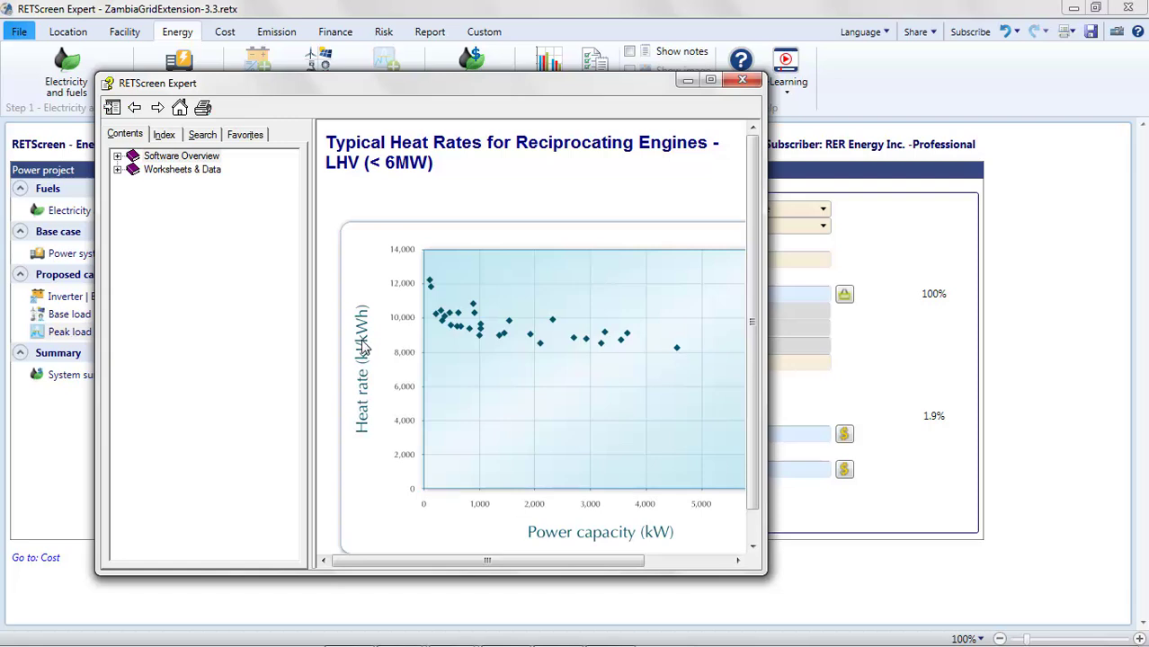
left_click(737, 81)
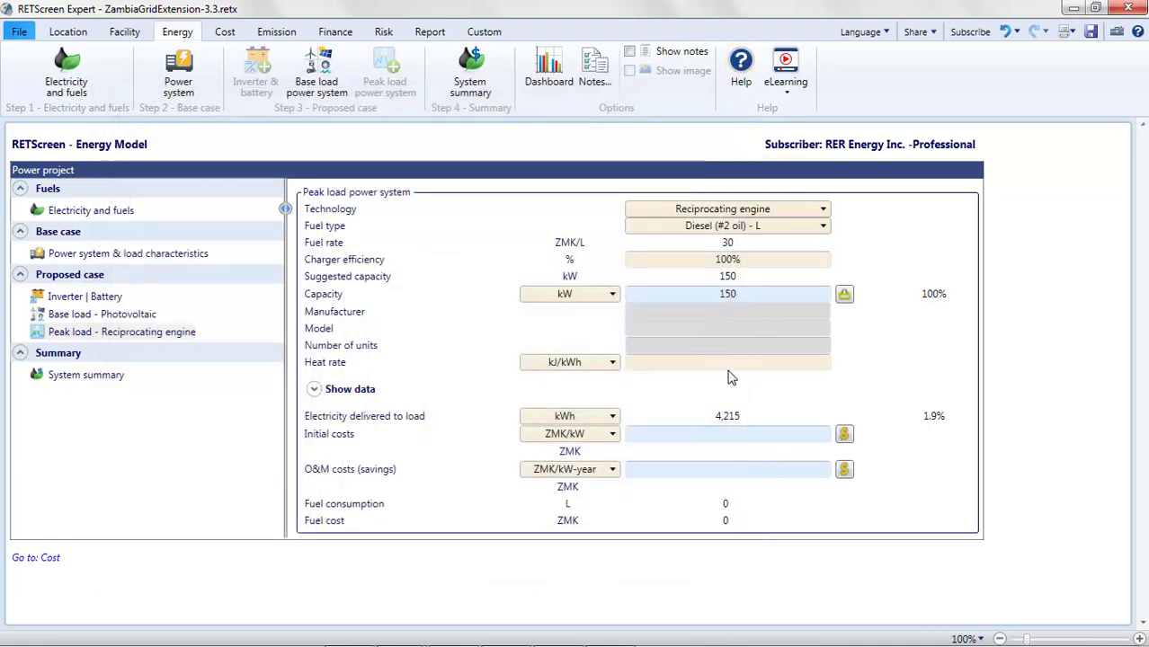
left_click(729, 364)
type("12000")
Confirm the heat rate and fill engine initial costs with the Diesel 100 kW database value, 18,868 ZMK/kW, copied.
key("Return")
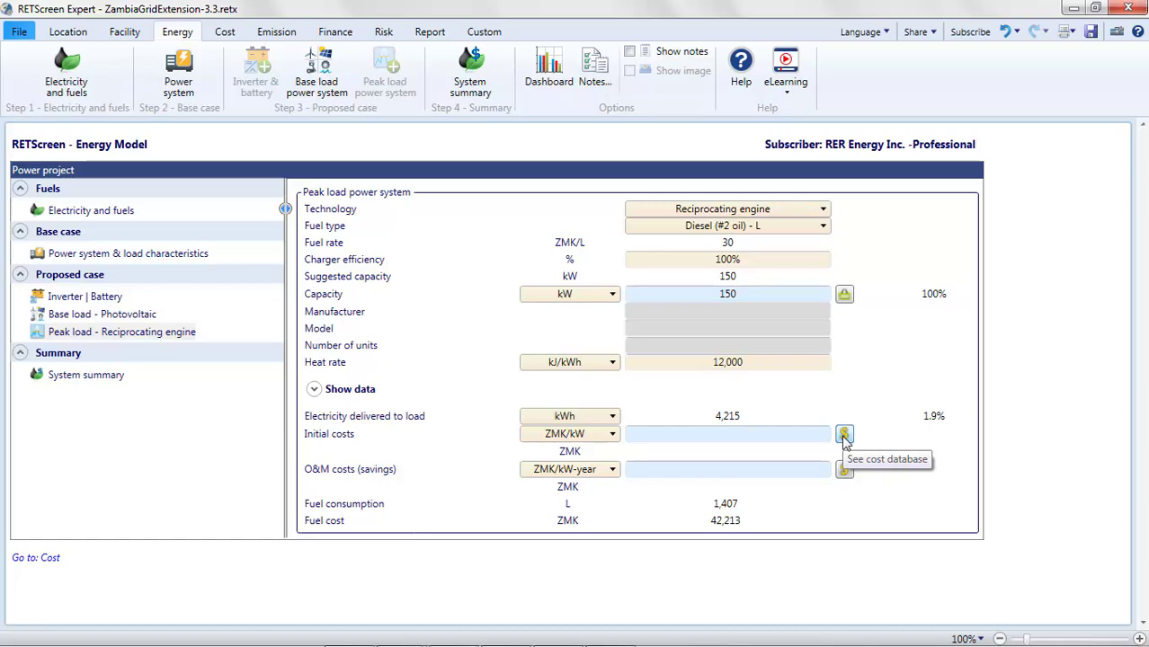
left_click(845, 436)
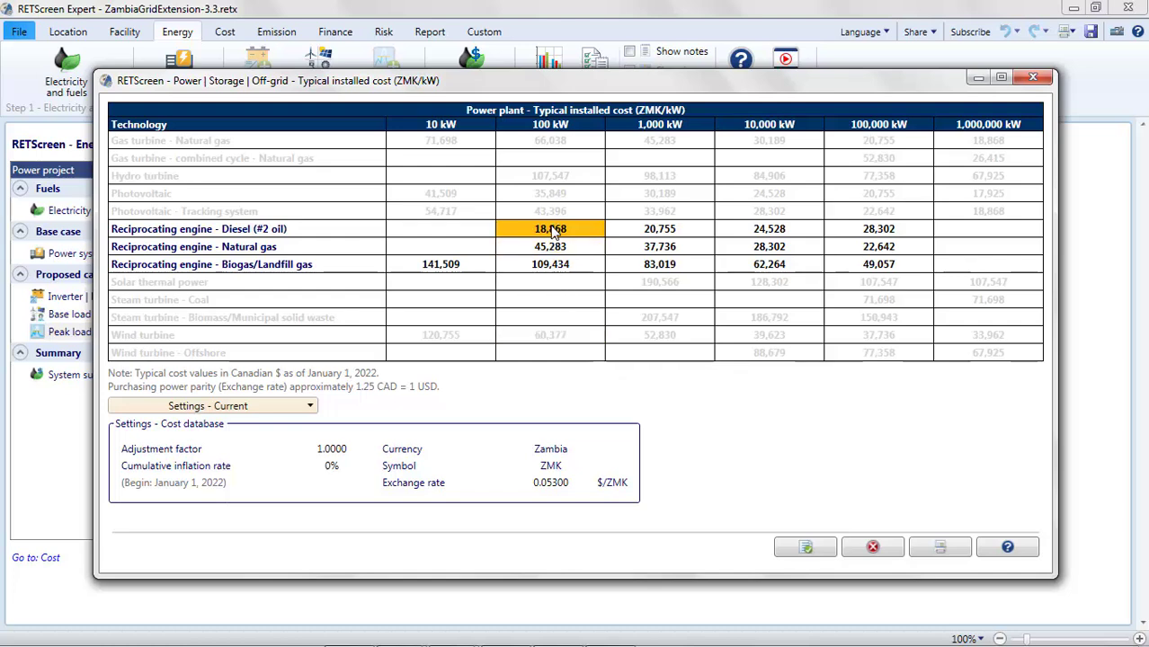
left_click(813, 547)
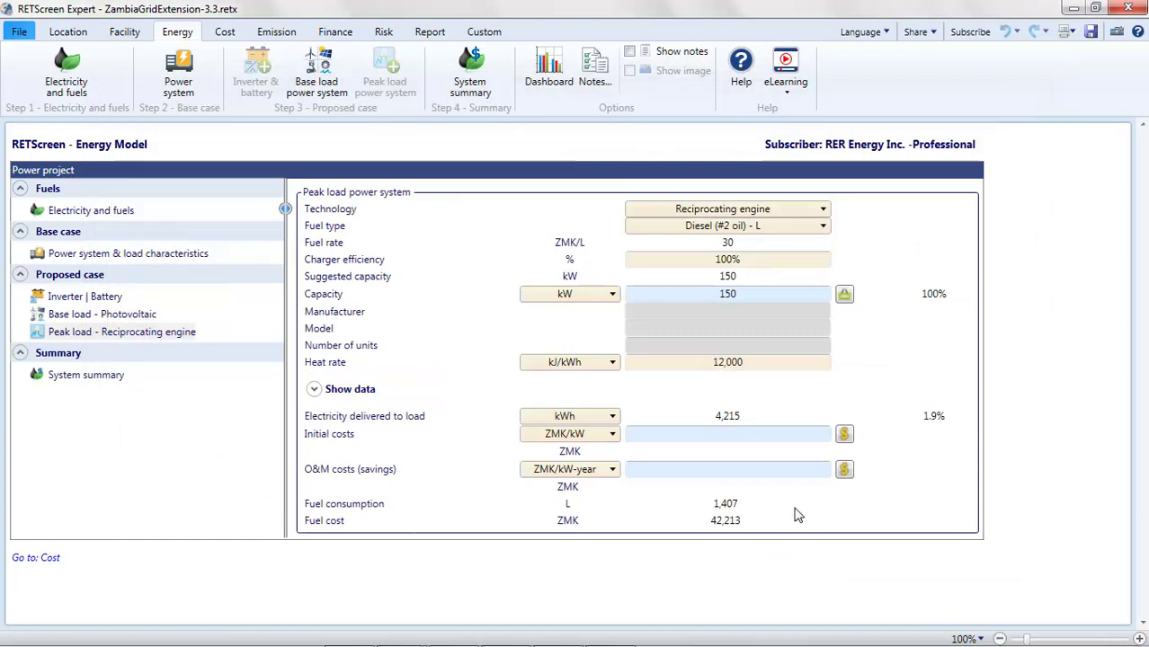
left_click(750, 435)
key("ctrl+c")
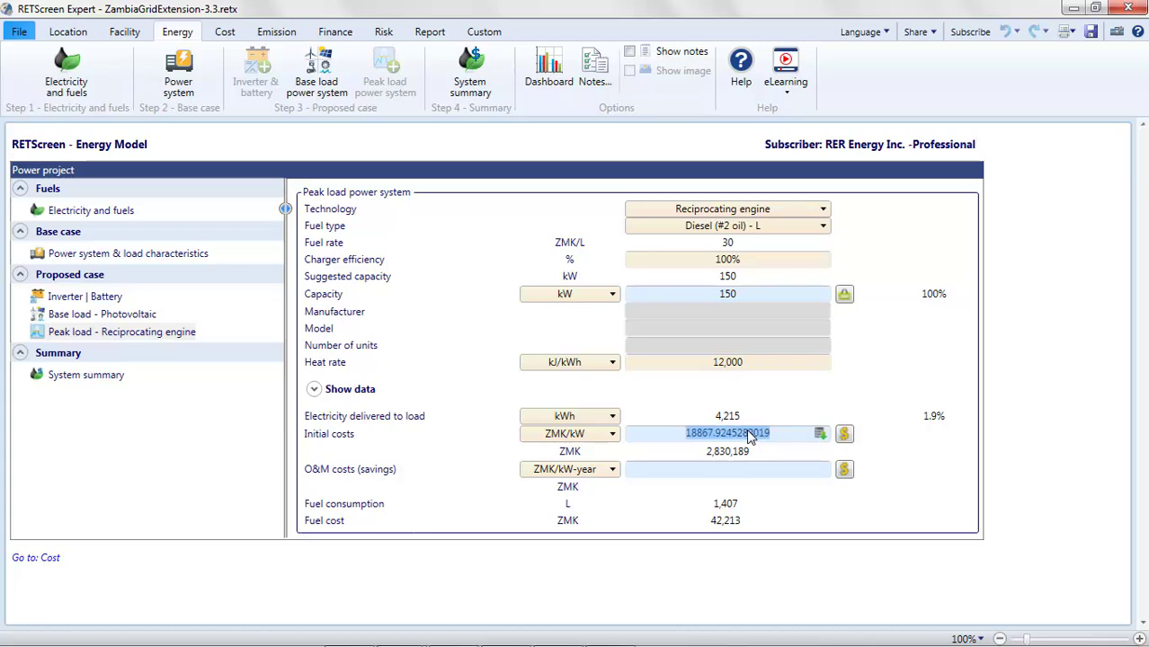
Paste 18,867.9245 ZMK as the Peak load - Reciprocating engine unit cost in the cost analysis.
left_click(222, 36)
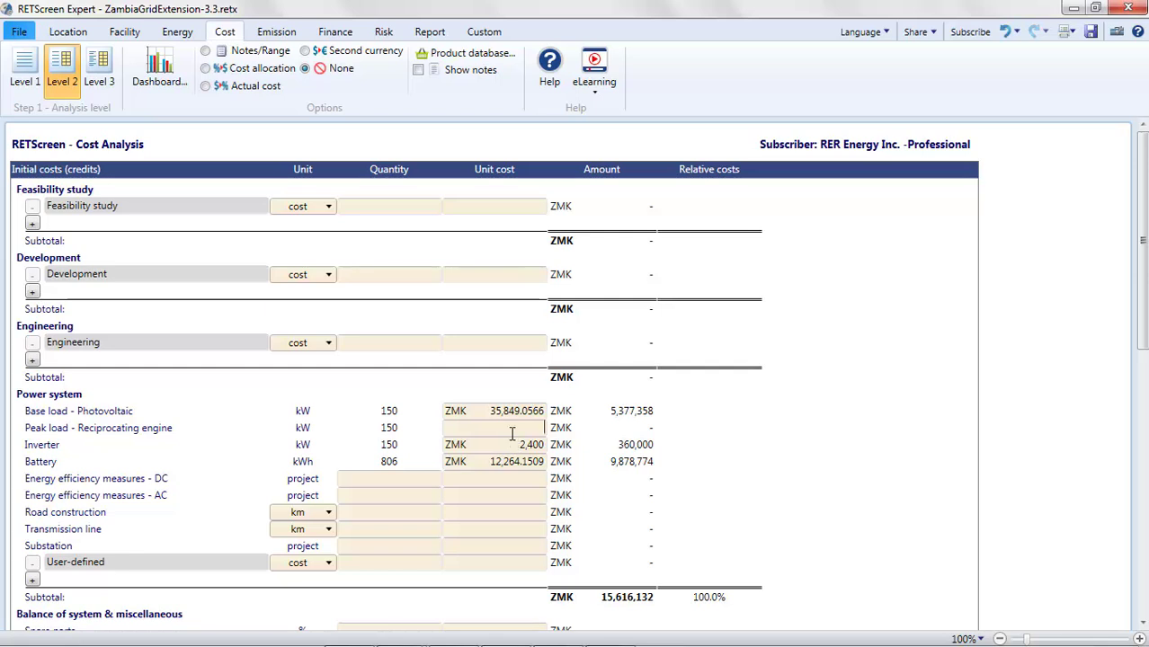
key("ctrl+v")
key("Return")
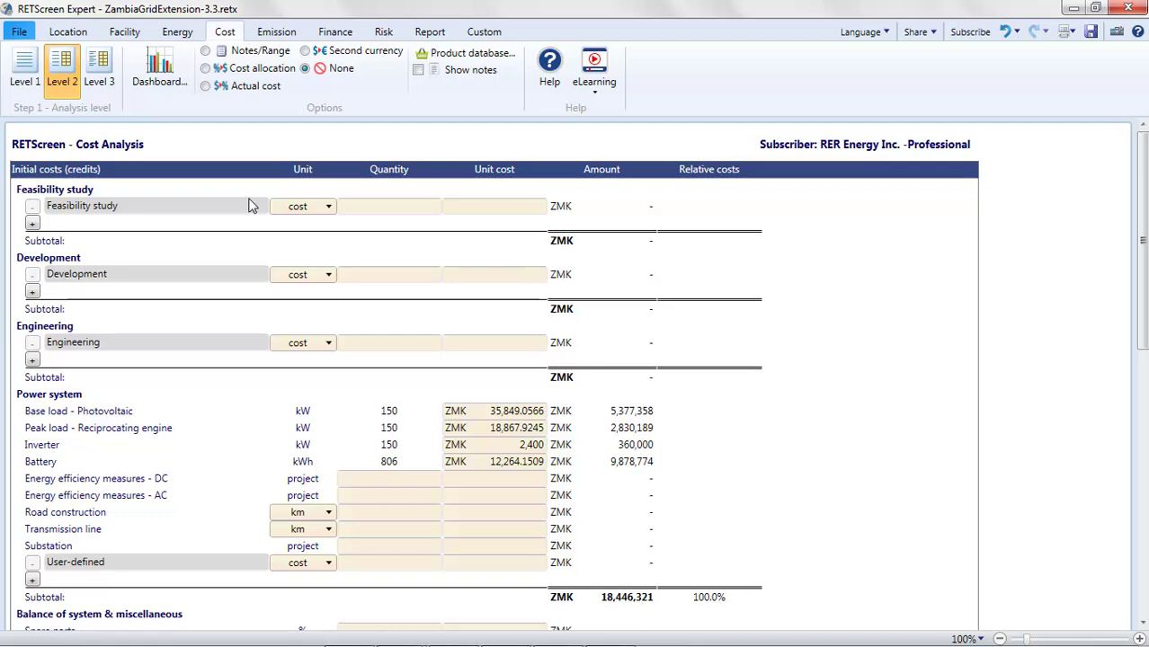
On the peak load page, switch the O&M cost unit to ZMK and enter 100000.
left_click(175, 33)
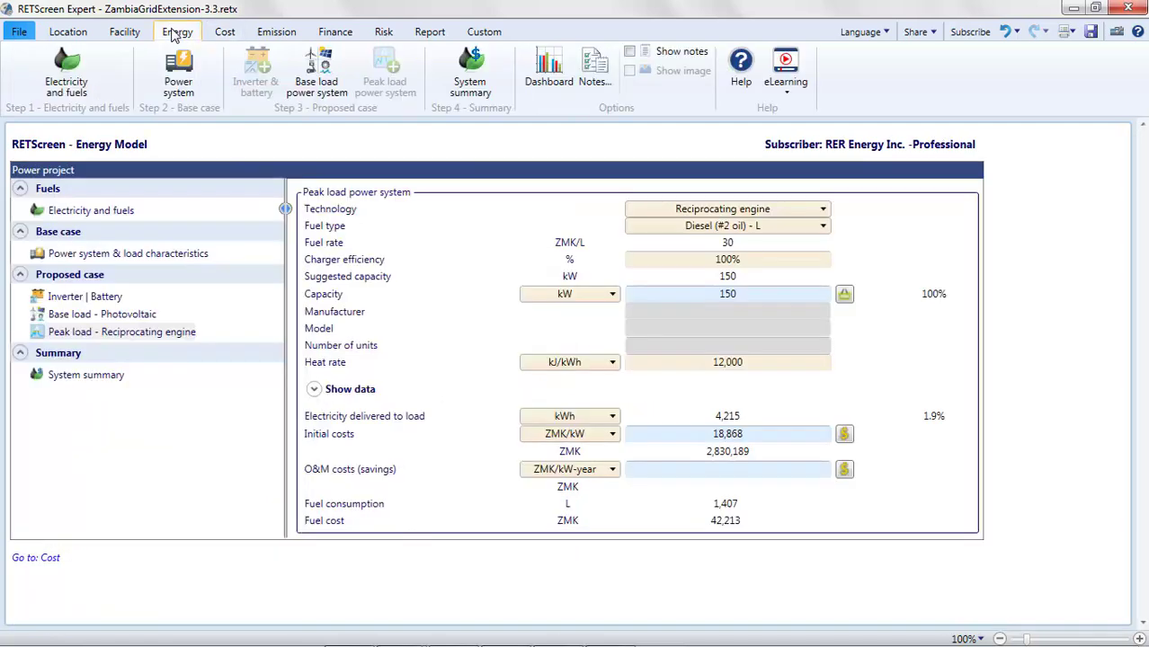
left_click(612, 470)
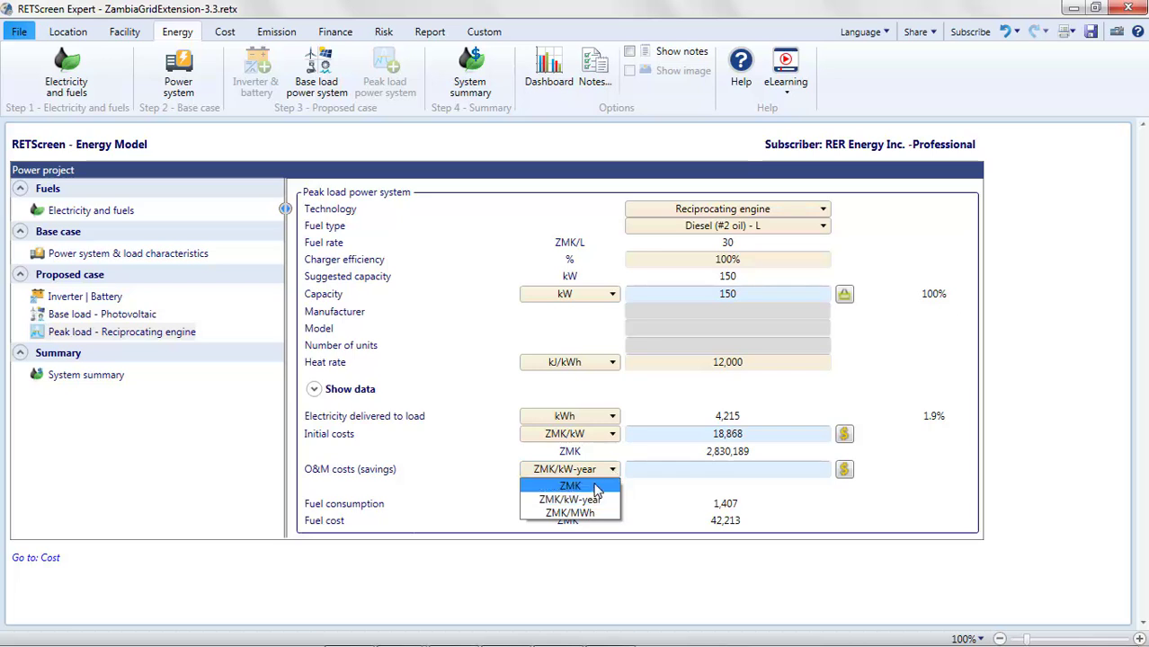
left_click(570, 485)
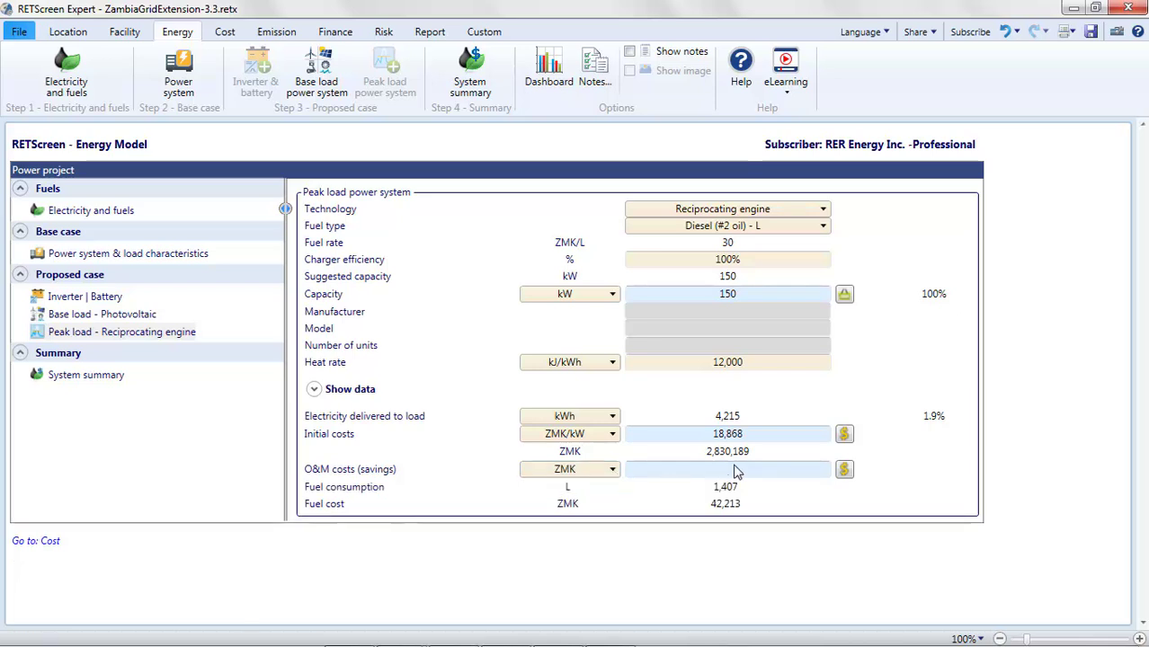
left_click(734, 469)
type("100000")
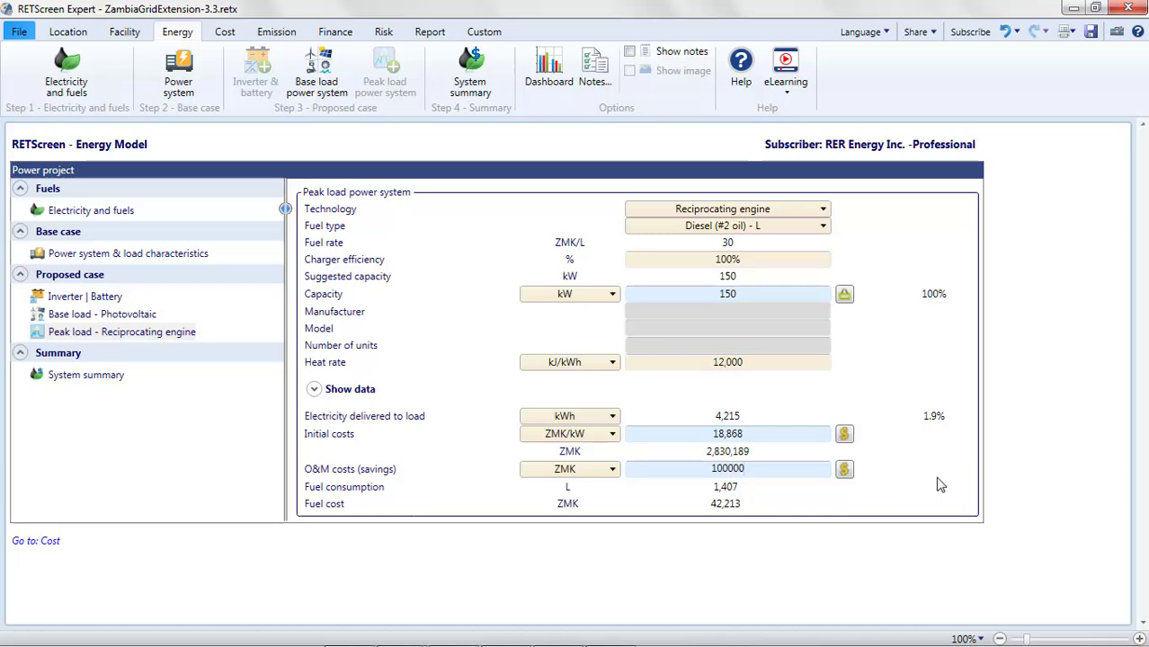
key("Return")
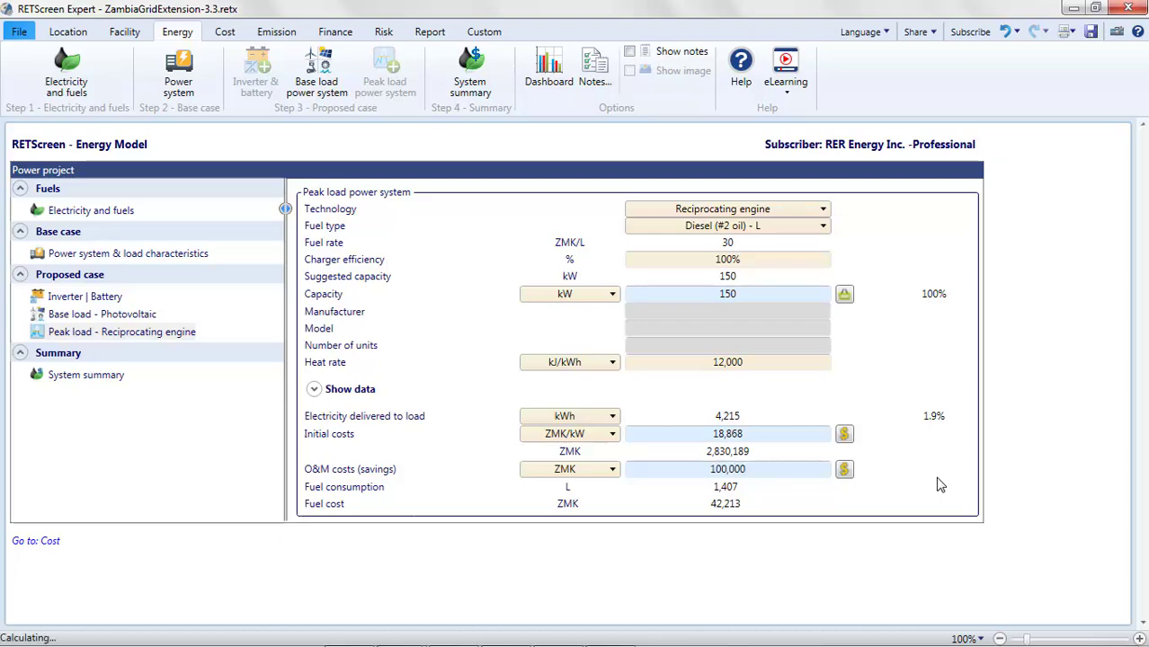